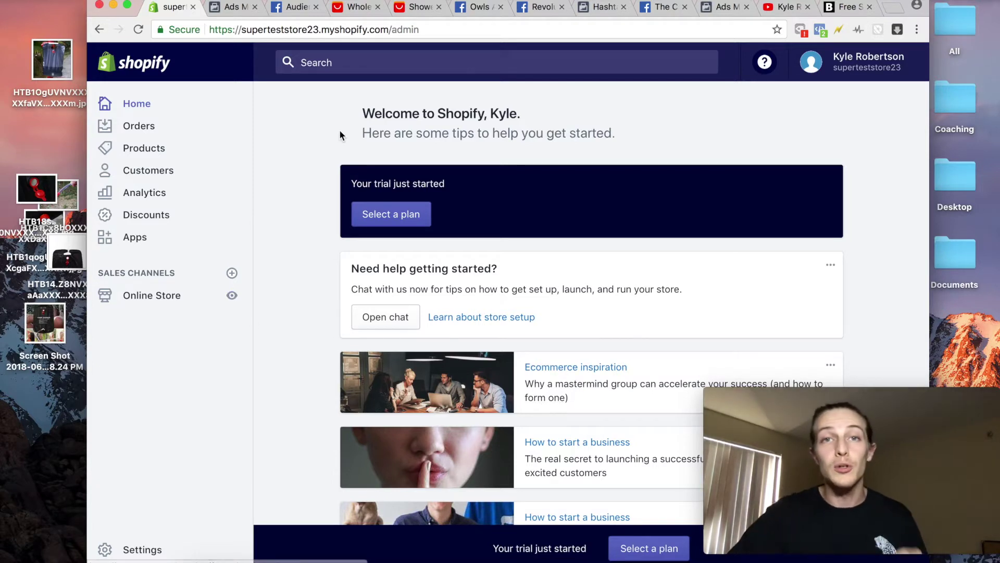
# Open the online store's Preferences page in Shopify and find the Pixels entry among the Facebook Ads Manager tools
pyautogui.click(156, 295)
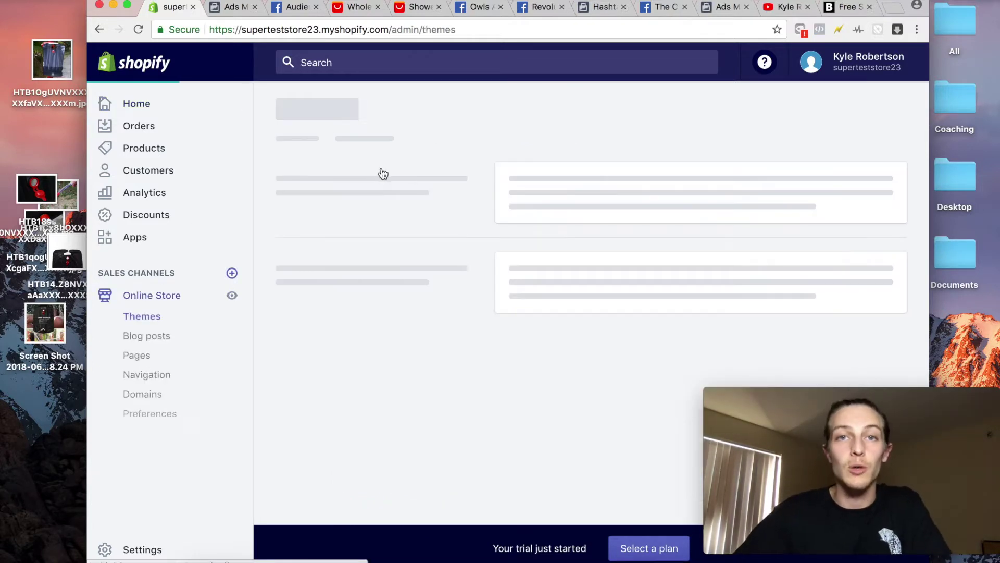
pyautogui.click(148, 417)
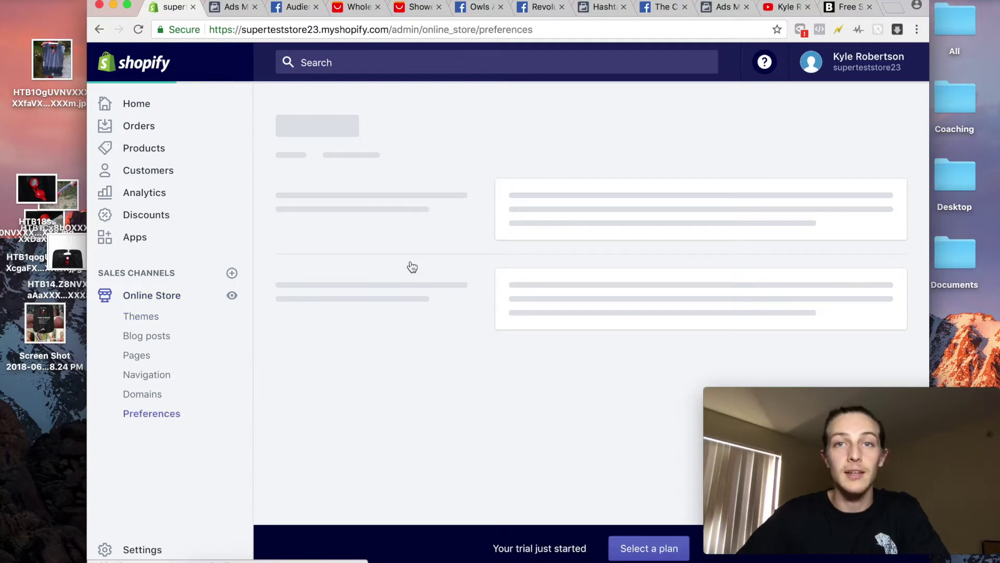
pyautogui.click(231, 10)
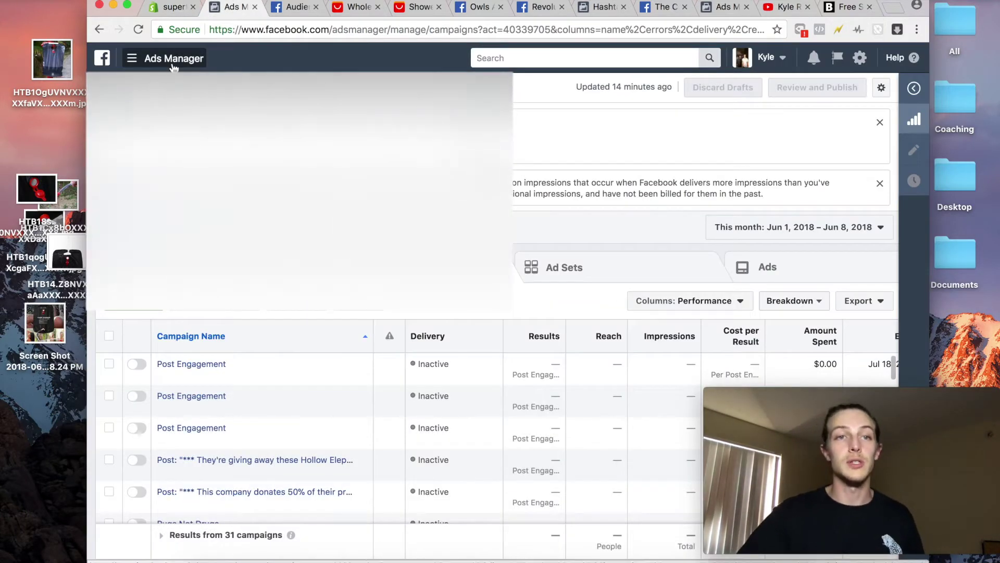
pyautogui.moveTo(177, 68)
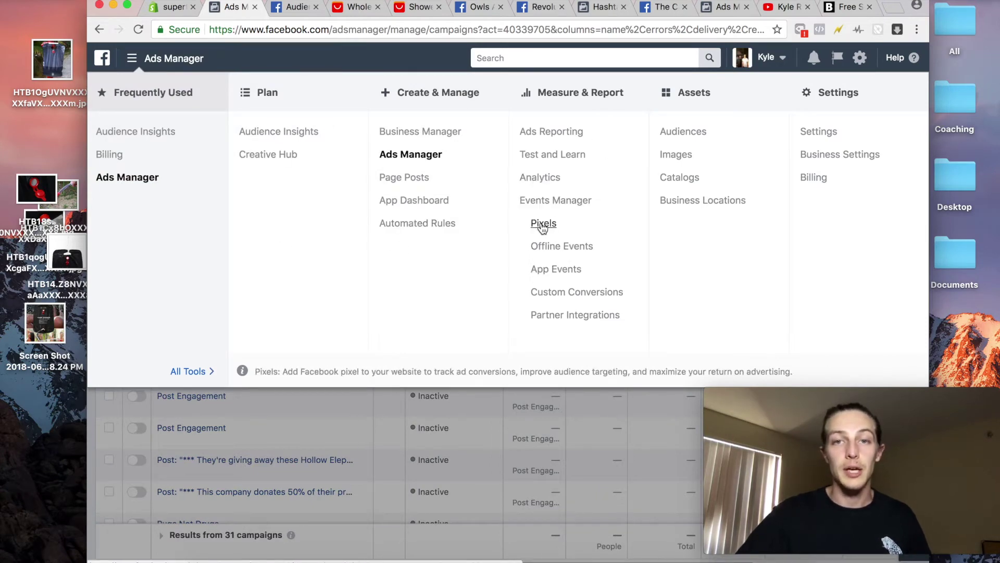
# Switch to Preview and examine the screenshots of the Facebook Pixels page and the Create a Facebook Pixel dialog
pyautogui.click(694, 560)
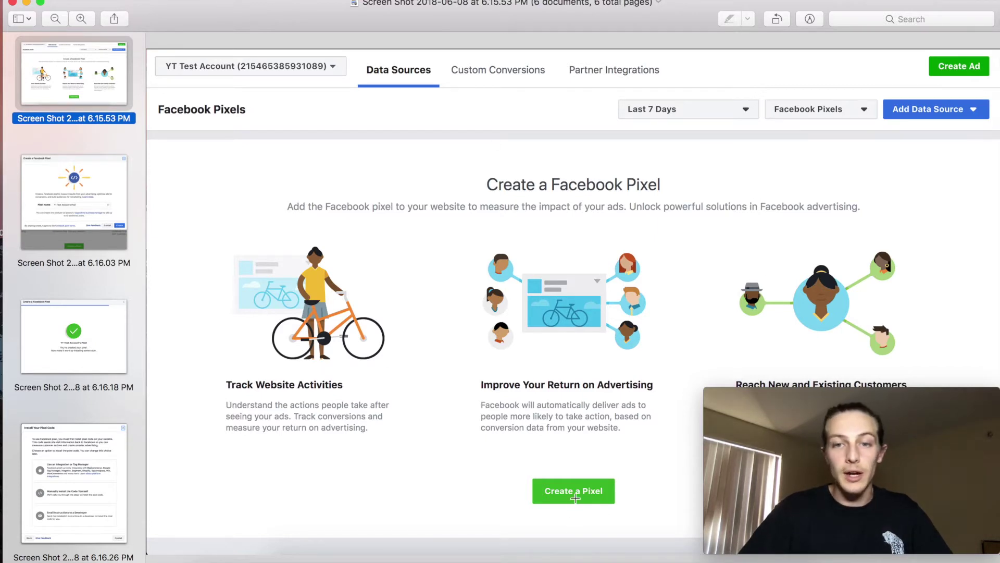
pyautogui.click(69, 194)
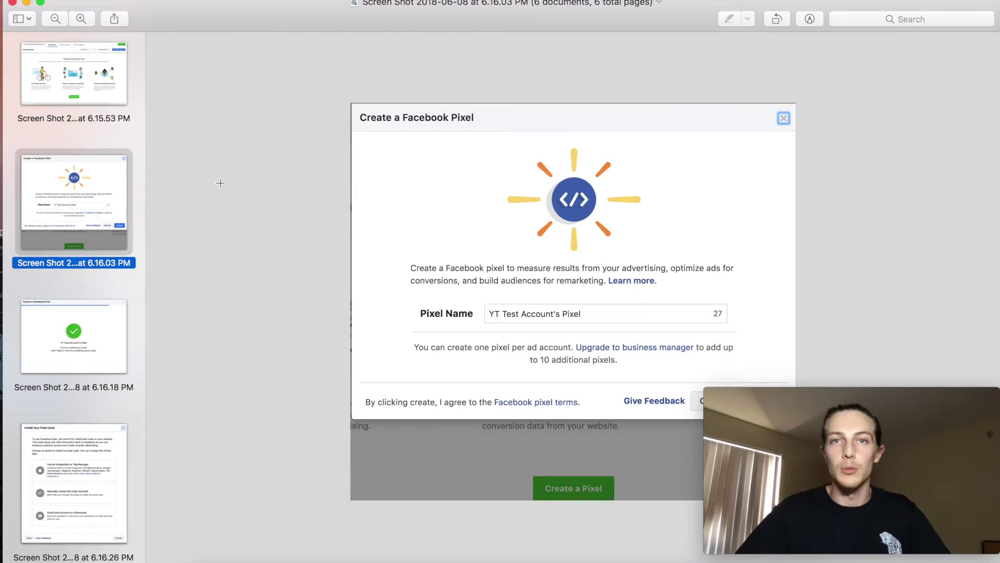
pyautogui.press('Up')
pyautogui.press('Down')
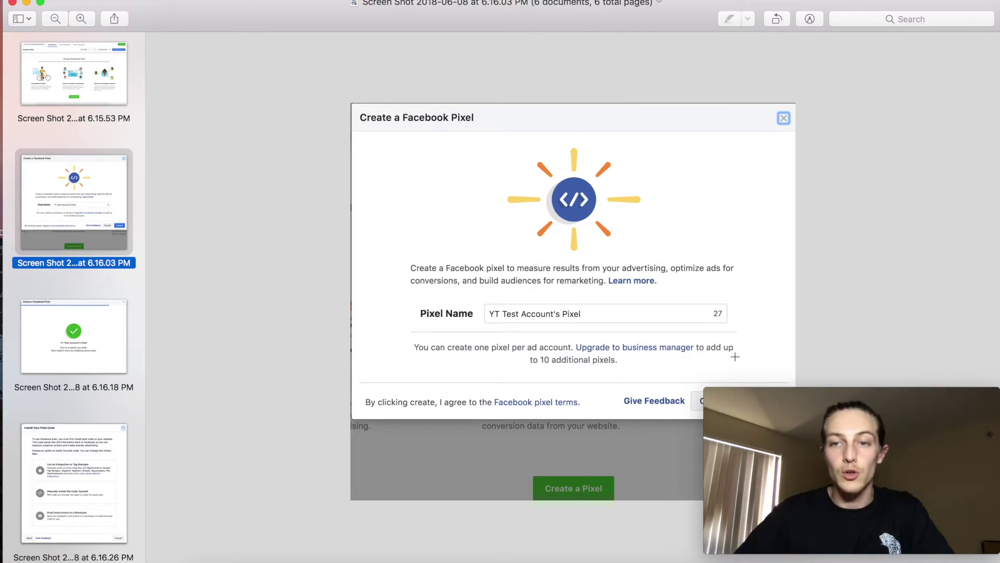
pyautogui.moveTo(804, 395)
pyautogui.mouseDown()
pyautogui.moveTo(388, 376)
pyautogui.moveTo(864, 415)
pyautogui.moveTo(815, 411)
pyautogui.mouseUp()
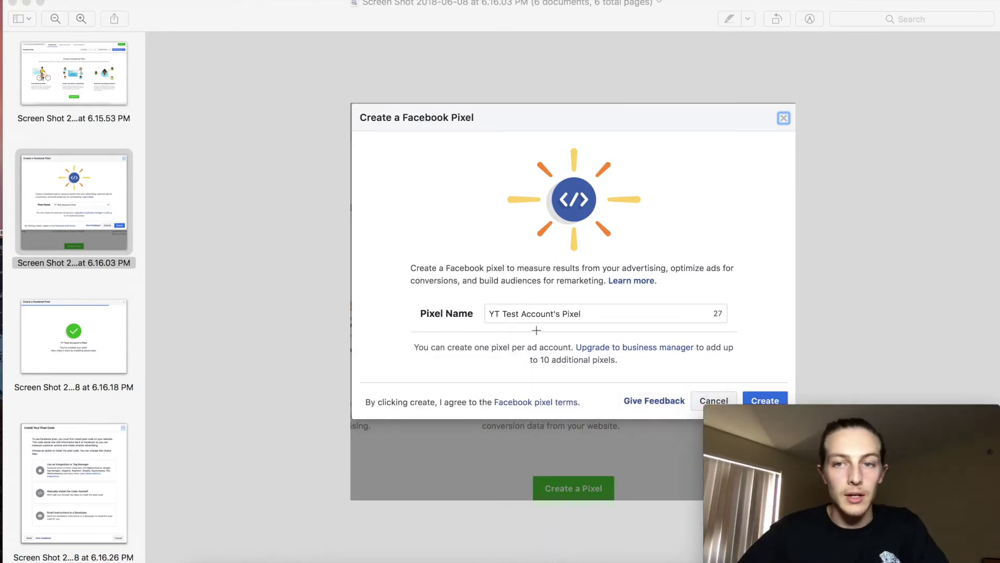
pyautogui.click(135, 270)
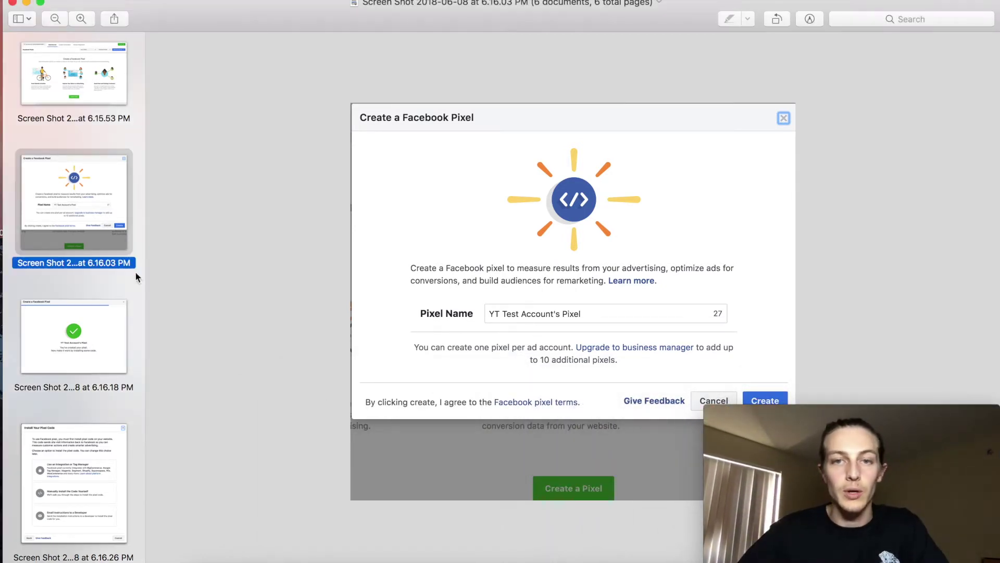
# View the screenshots covering the created pixel, the code installation options, the partner choice and the Shopify instructions
pyautogui.click(65, 323)
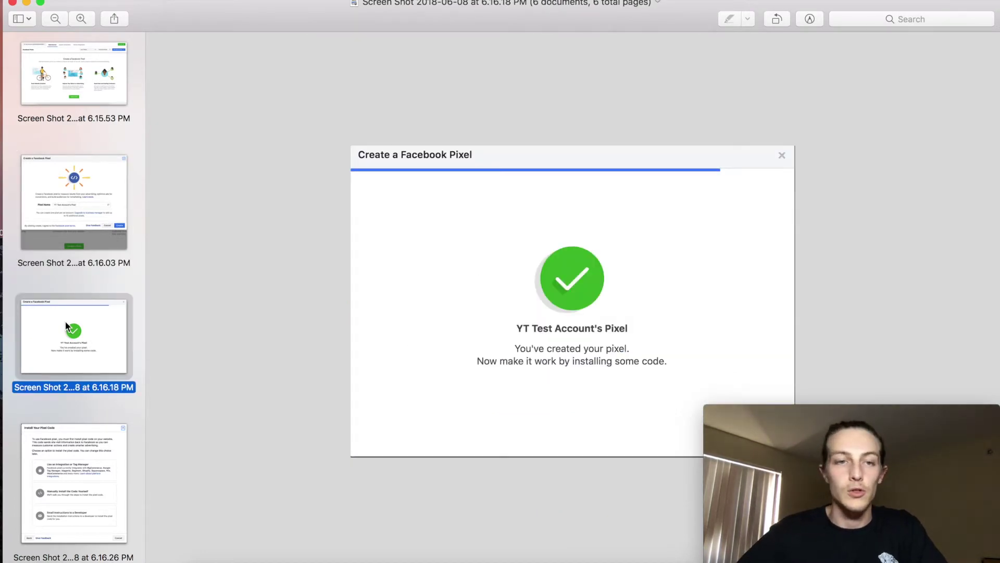
pyautogui.press('Down')
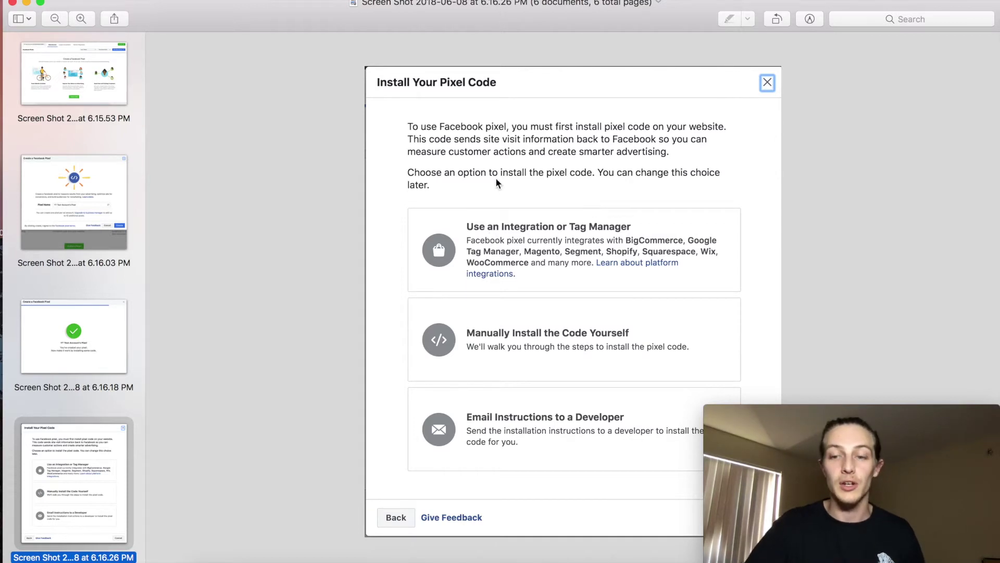
pyautogui.press('Down')
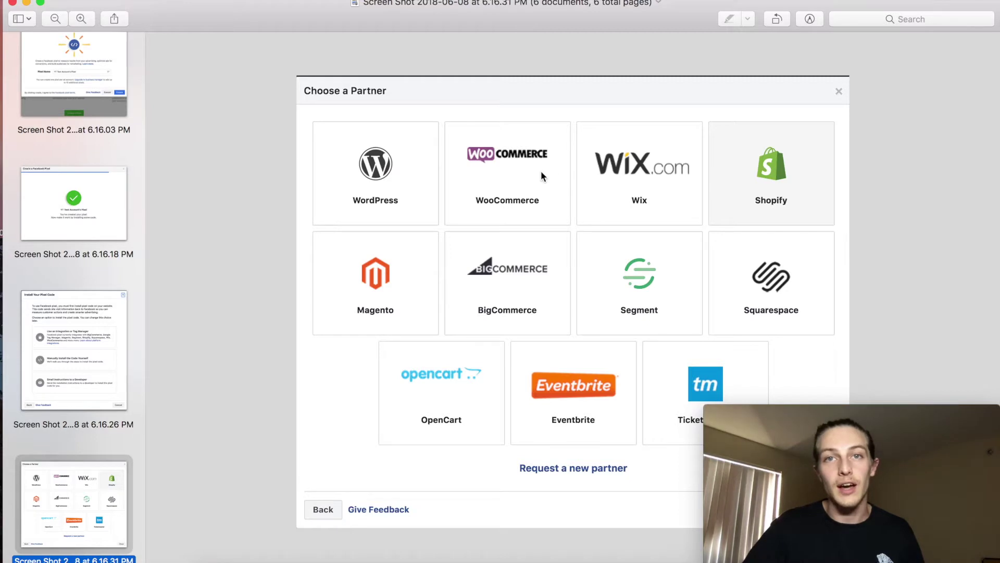
pyautogui.press('Down')
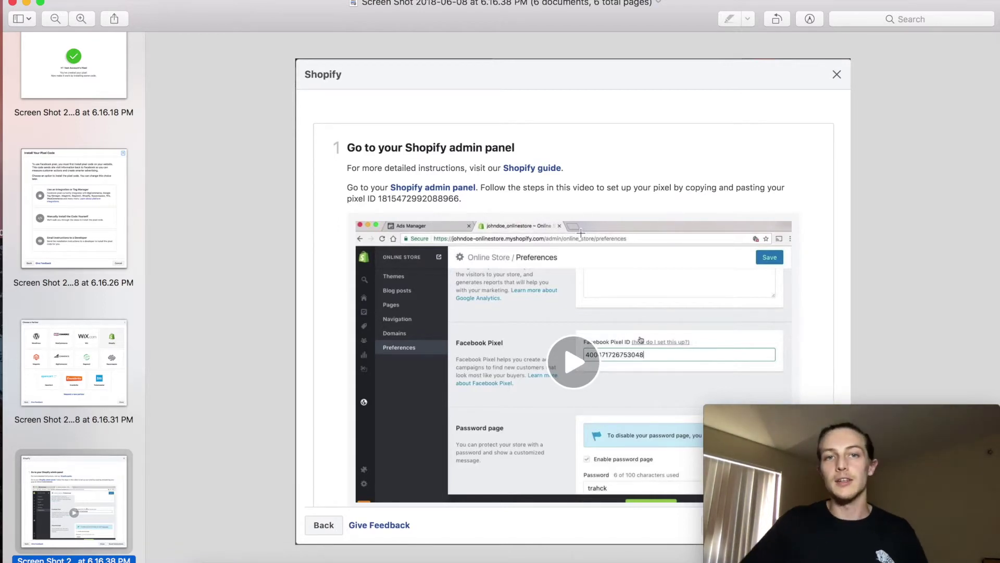
# Mark out the pixel ID within the Shopify setup instructions screenshot
pyautogui.moveTo(377, 193); pyautogui.dragTo(465, 205)
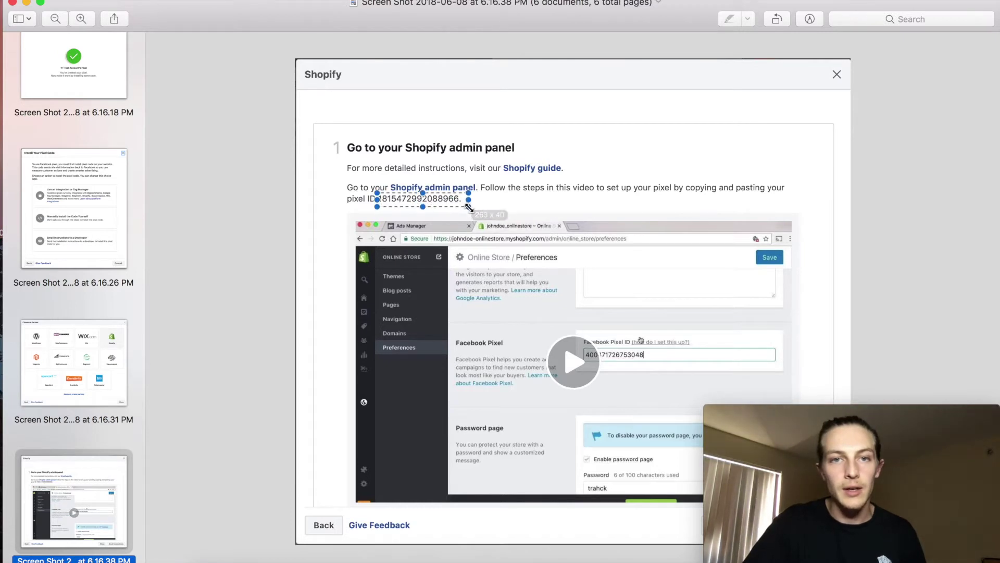
pyautogui.click(381, 207)
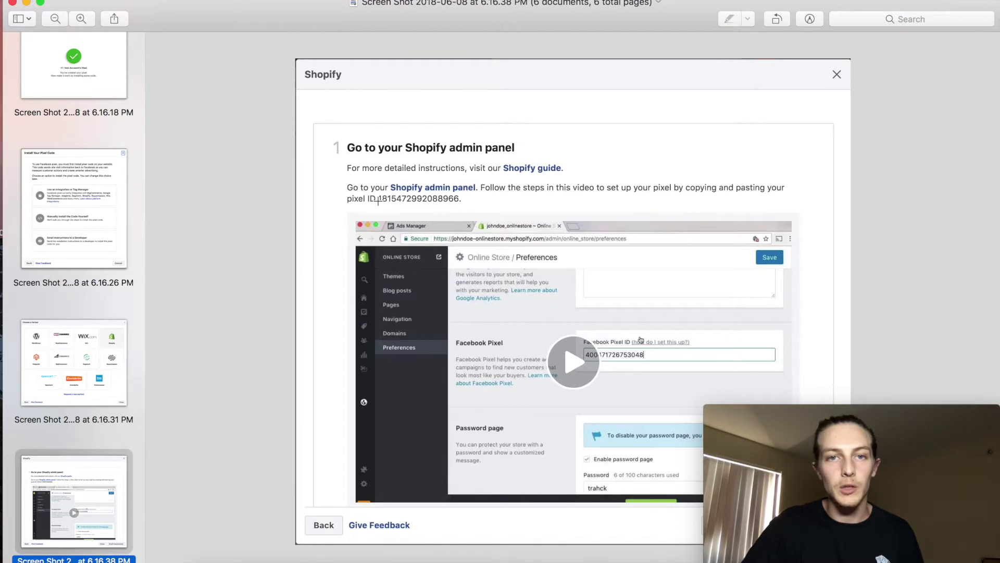
pyautogui.moveTo(378, 193); pyautogui.dragTo(463, 204)
pyautogui.click(463, 204)
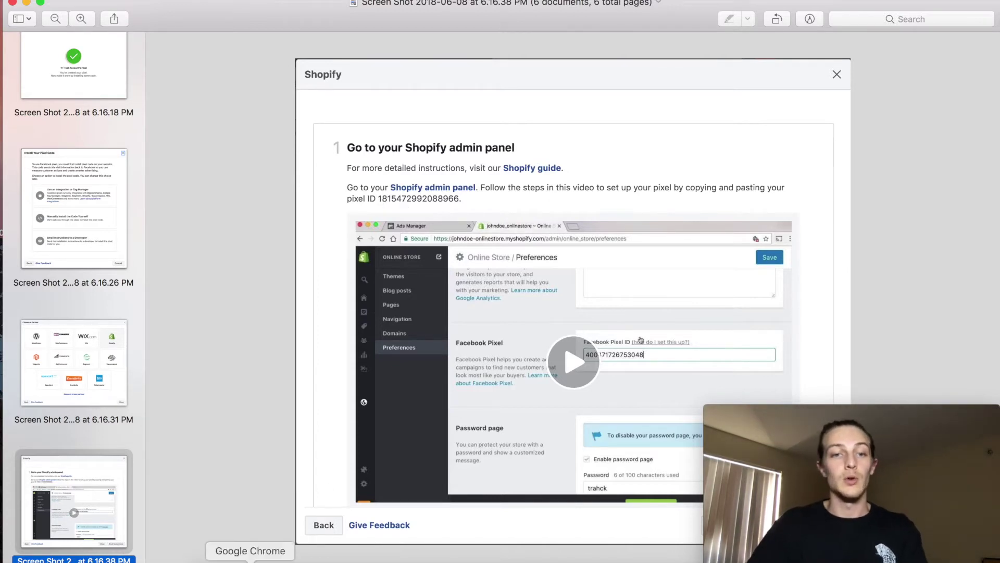
# Switch to Chrome, enter the Facebook Pixel ID in the Shopify store's preferences and save the change
pyautogui.click(250, 557)
pyautogui.click(172, 6)
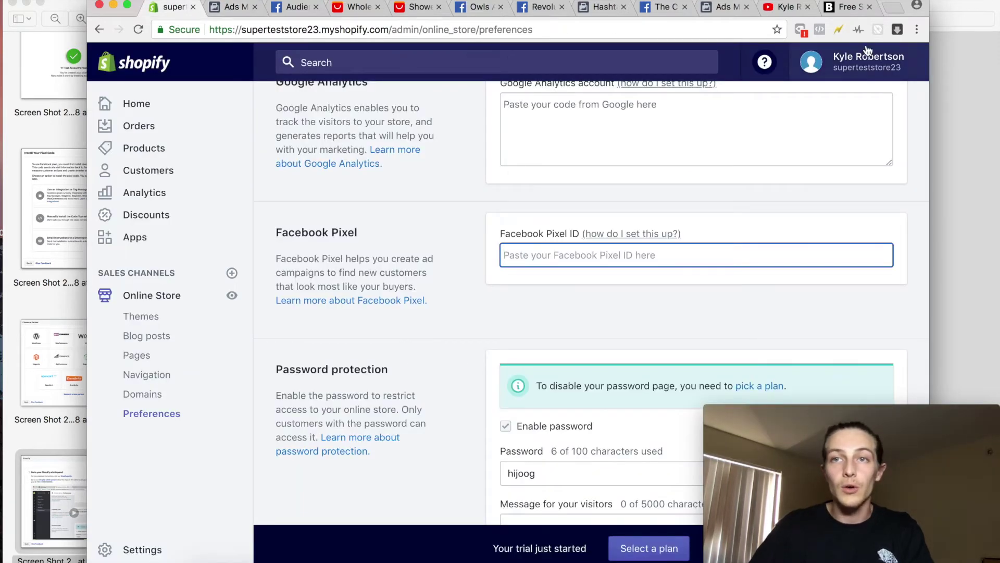
pyautogui.moveTo(900, 4); pyautogui.dragTo(695, 249)
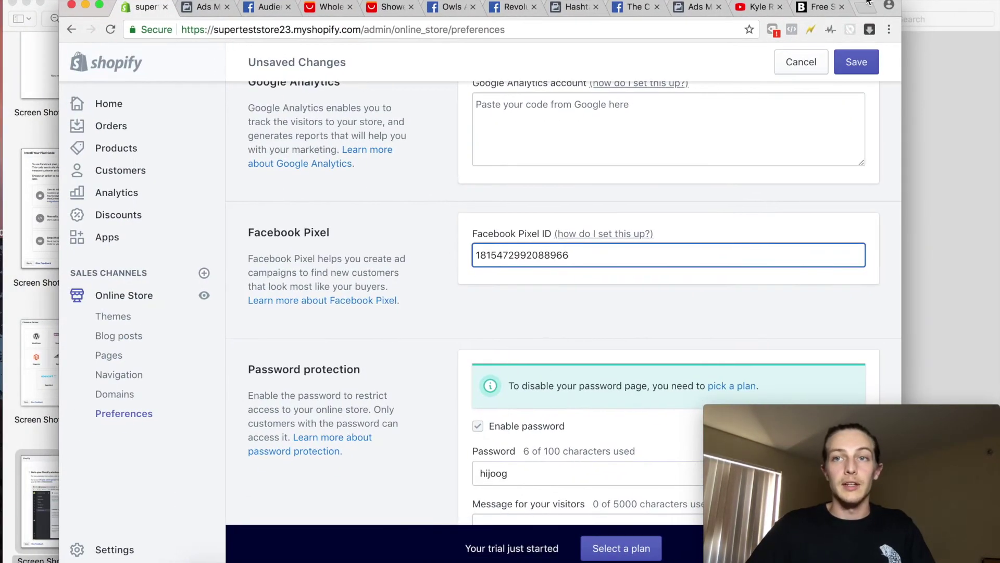
pyautogui.click(856, 61)
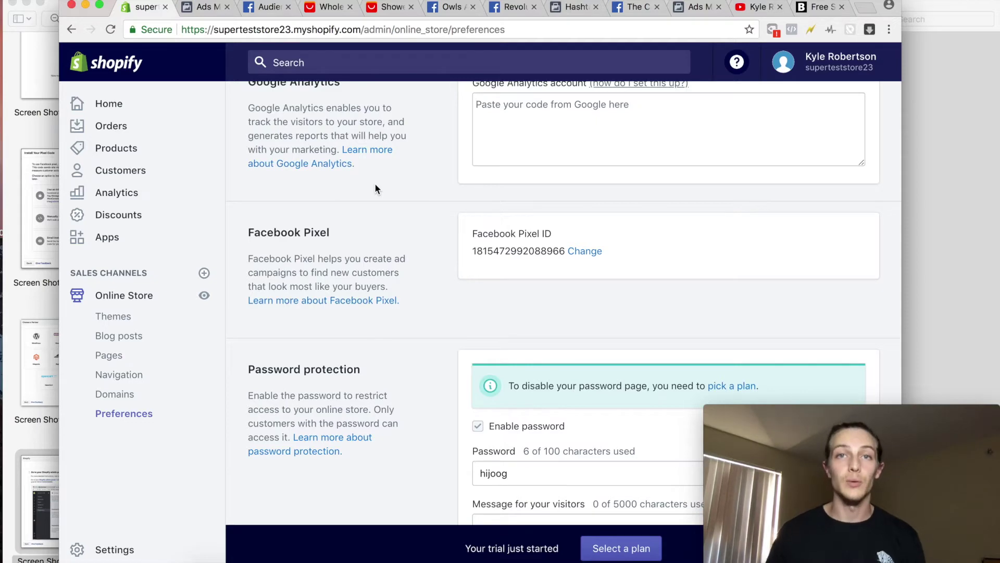
# Open Facebook Audience Insights and add Camping as an interest for the new United States audience
pyautogui.click(254, 8)
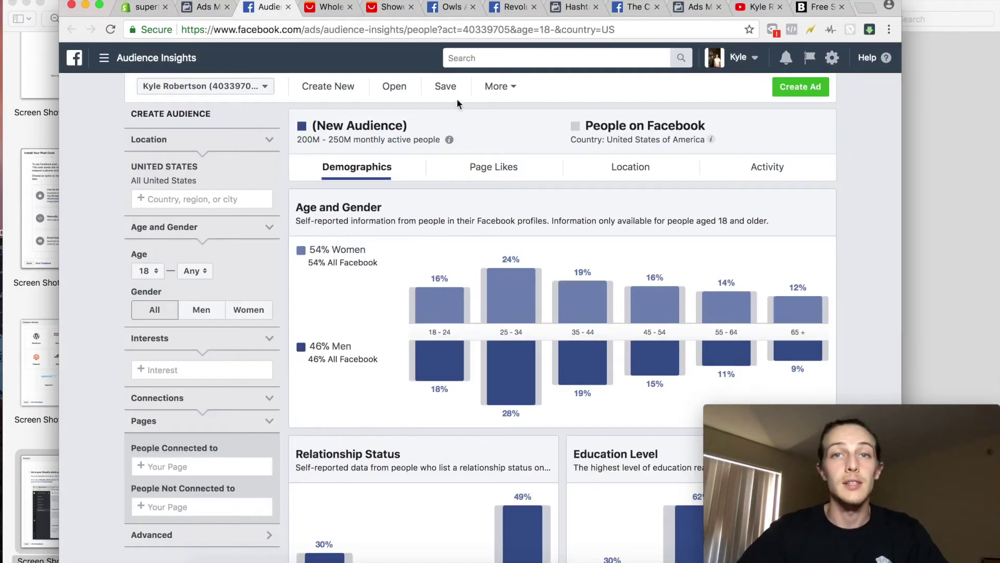
pyautogui.press('super+shift+bracketleft')
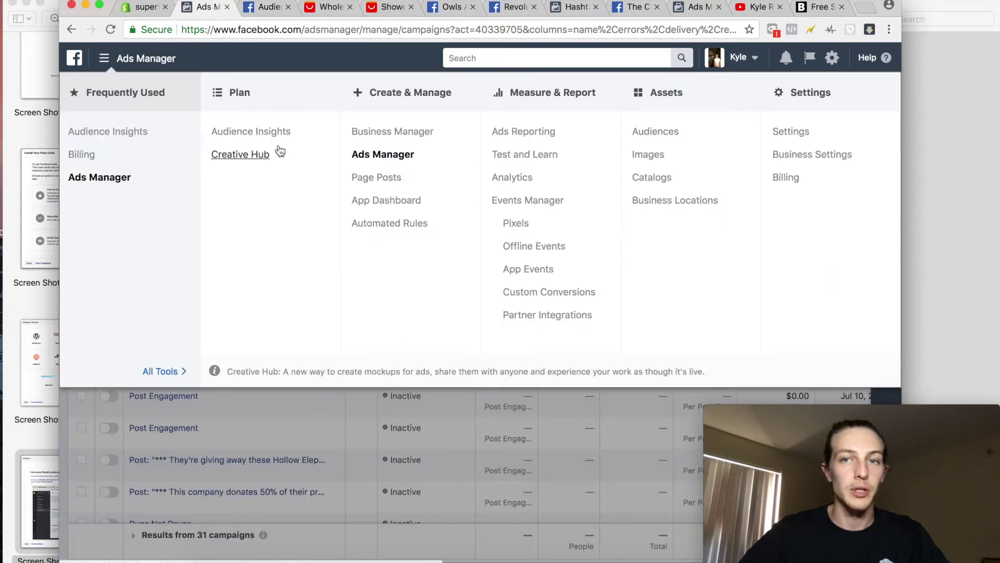
pyautogui.click(262, 7)
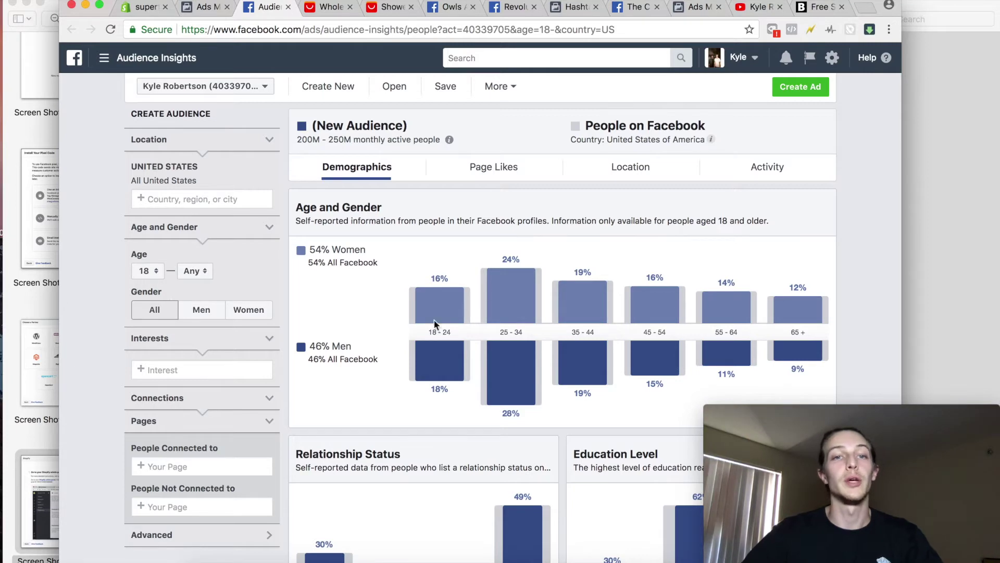
pyautogui.scroll(-3, 221, 341)
pyautogui.scroll(1, 221, 342)
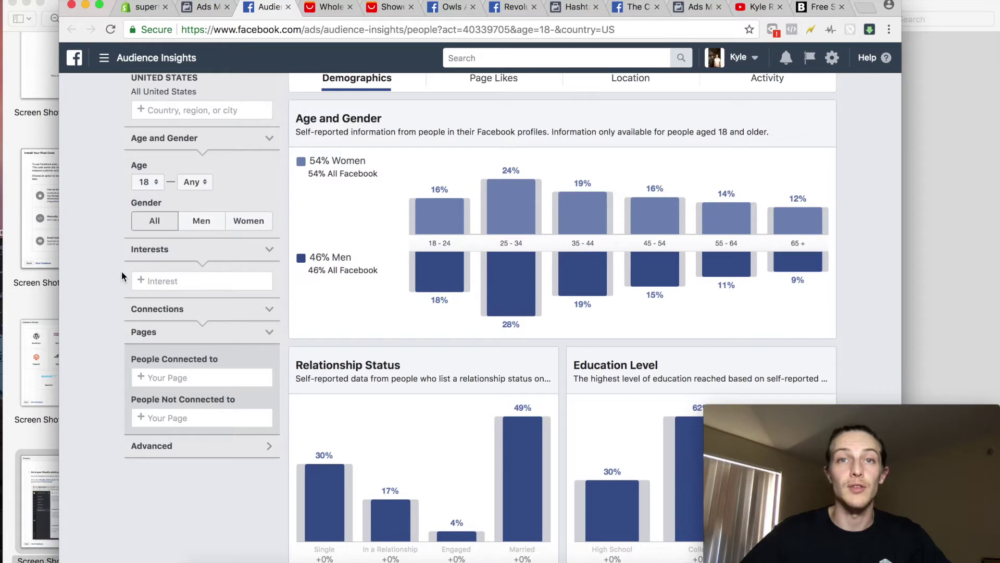
pyautogui.click(160, 282)
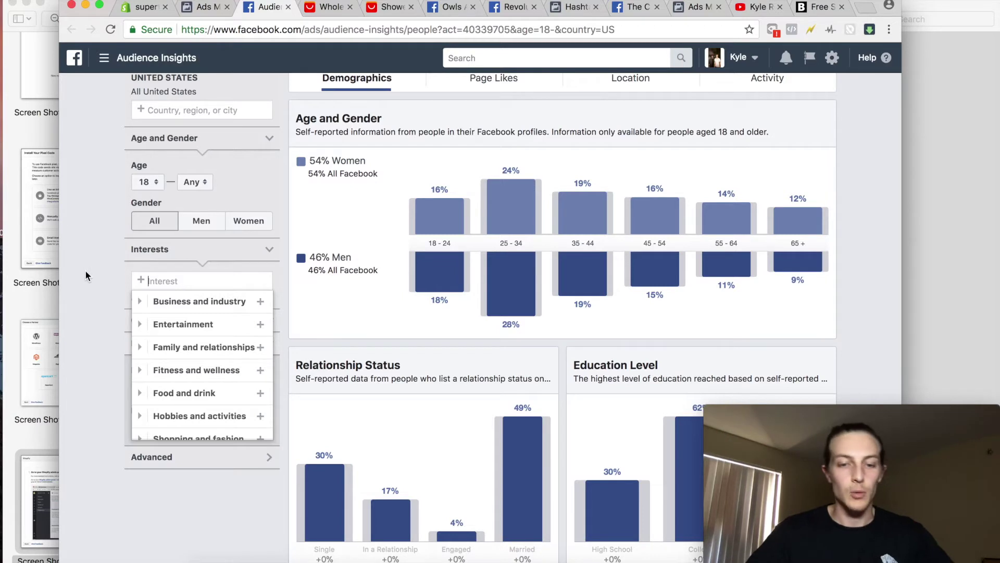
pyautogui.write('camping')
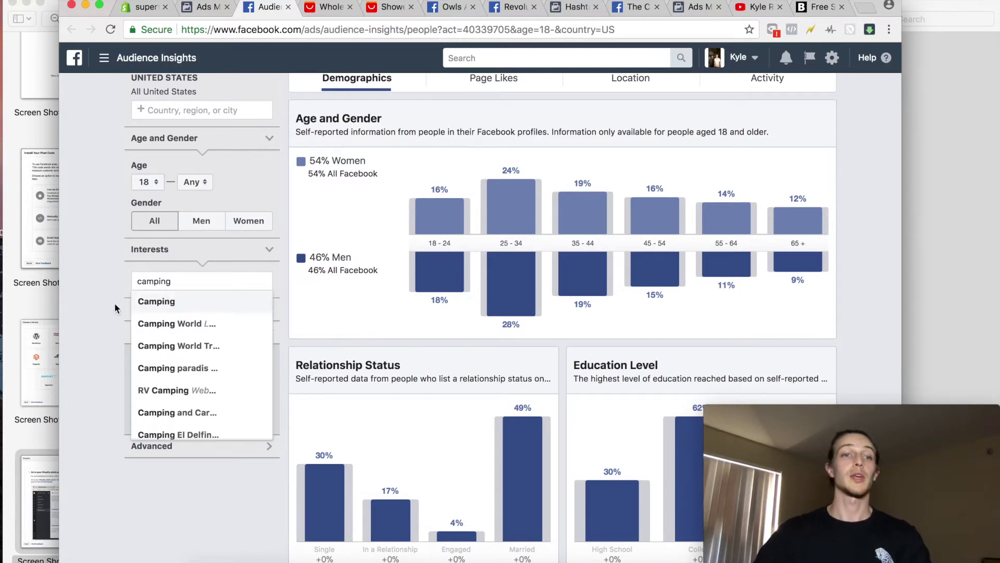
pyautogui.click(158, 305)
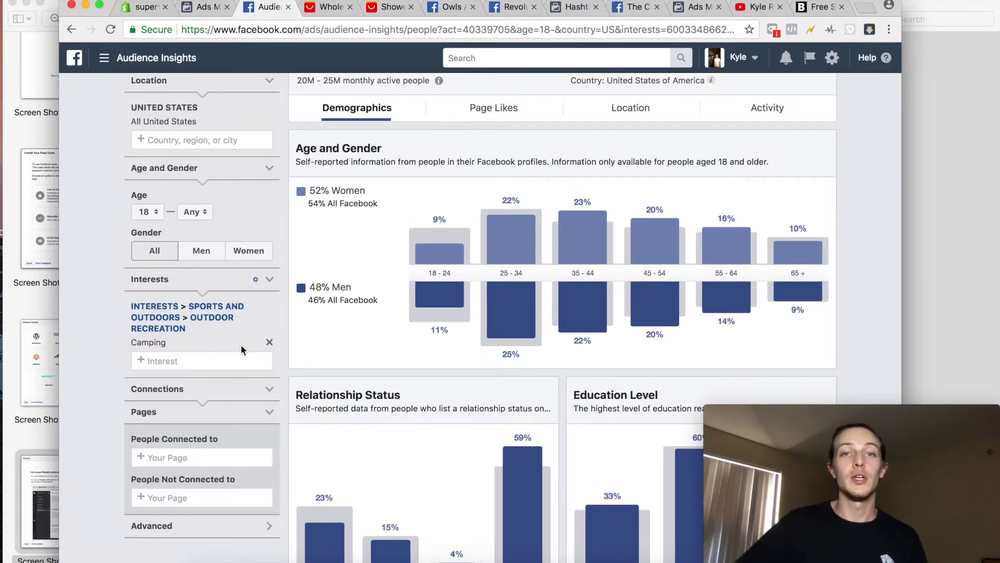
# Examine the camping audience's Page Likes top categories, especially Bass Pro Shops under Outdoor & Sporting Goods Company
pyautogui.click(493, 116)
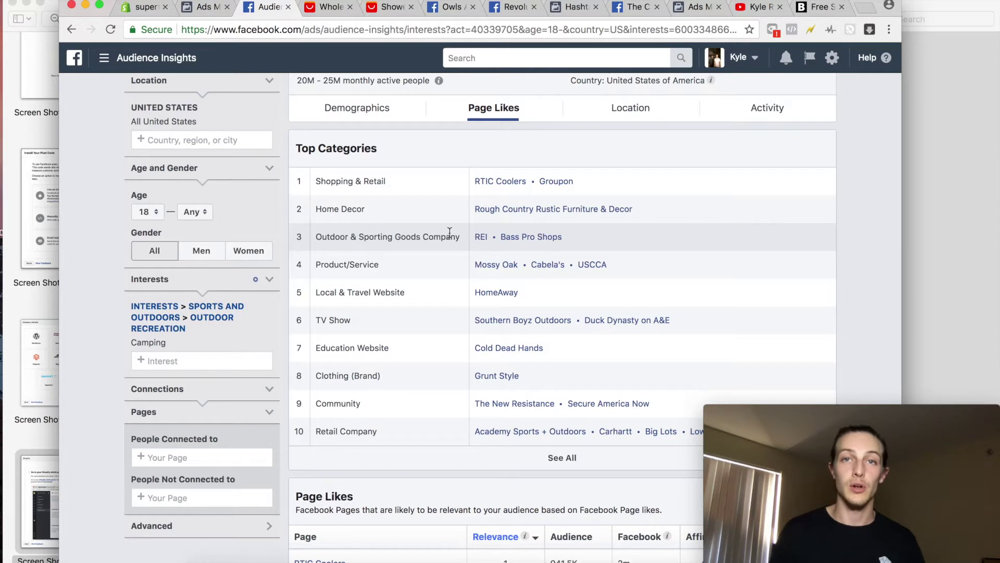
pyautogui.moveTo(567, 237); pyautogui.dragTo(495, 238)
pyautogui.click(614, 226)
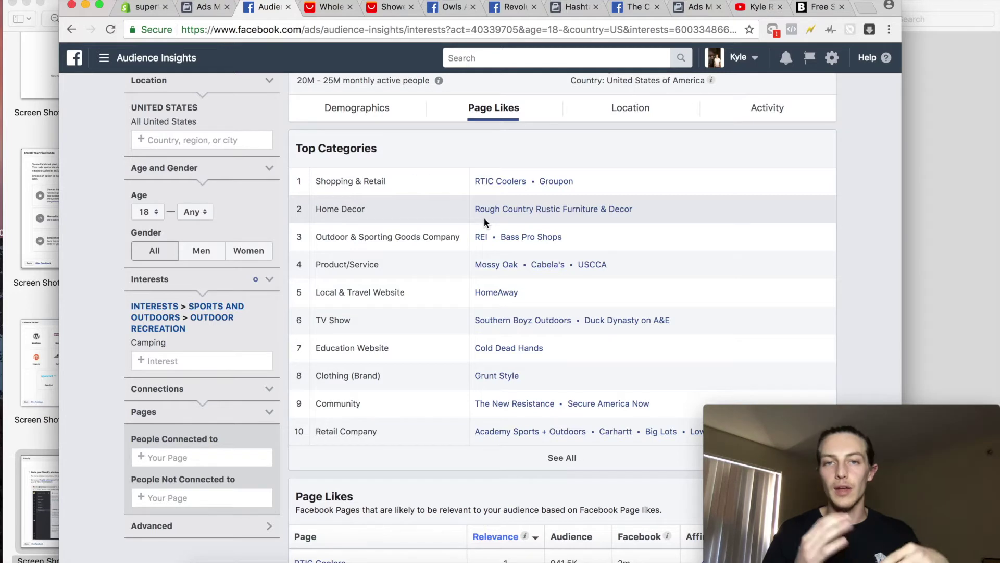
pyautogui.moveTo(563, 237); pyautogui.dragTo(501, 238)
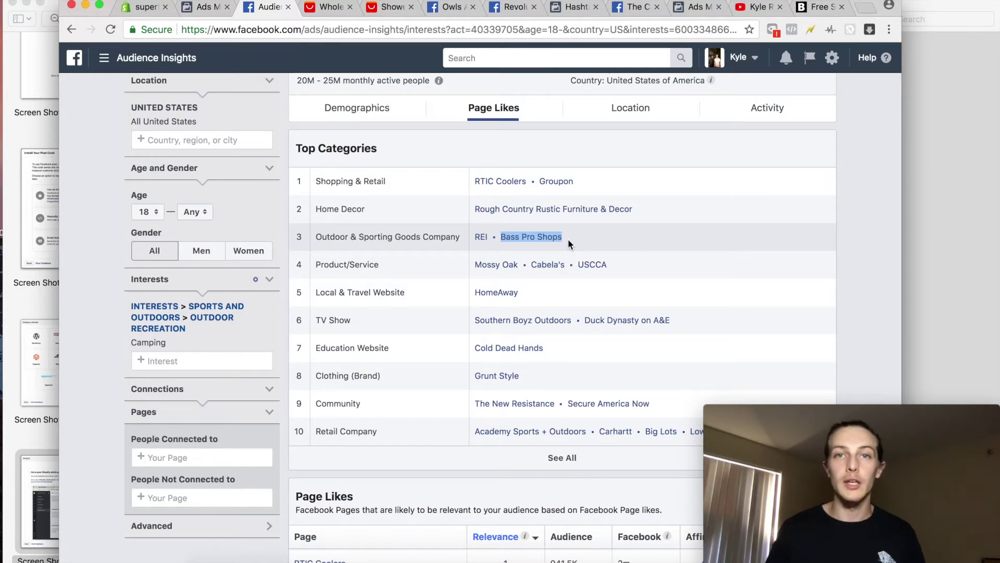
pyautogui.click(495, 236)
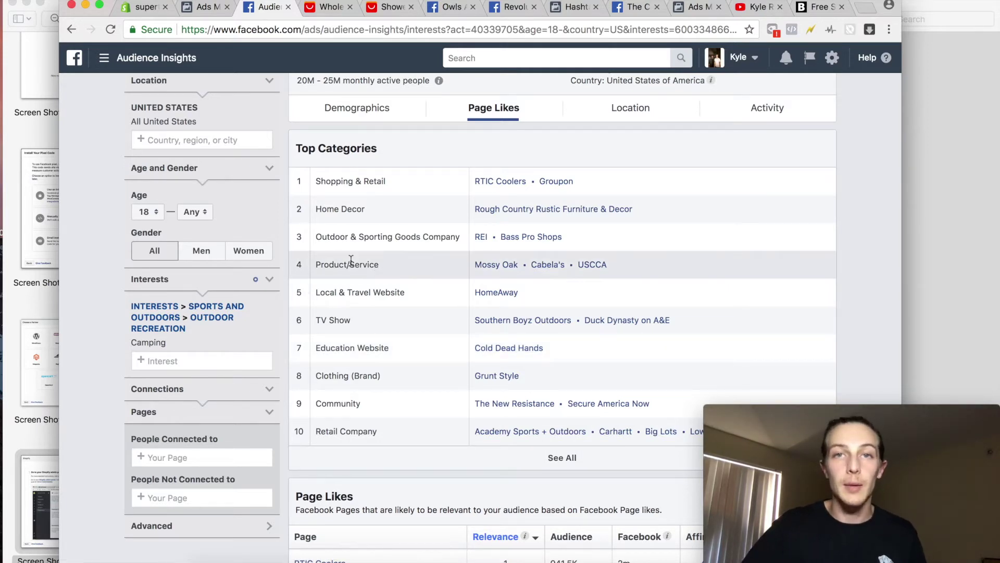
pyautogui.moveTo(174, 344)
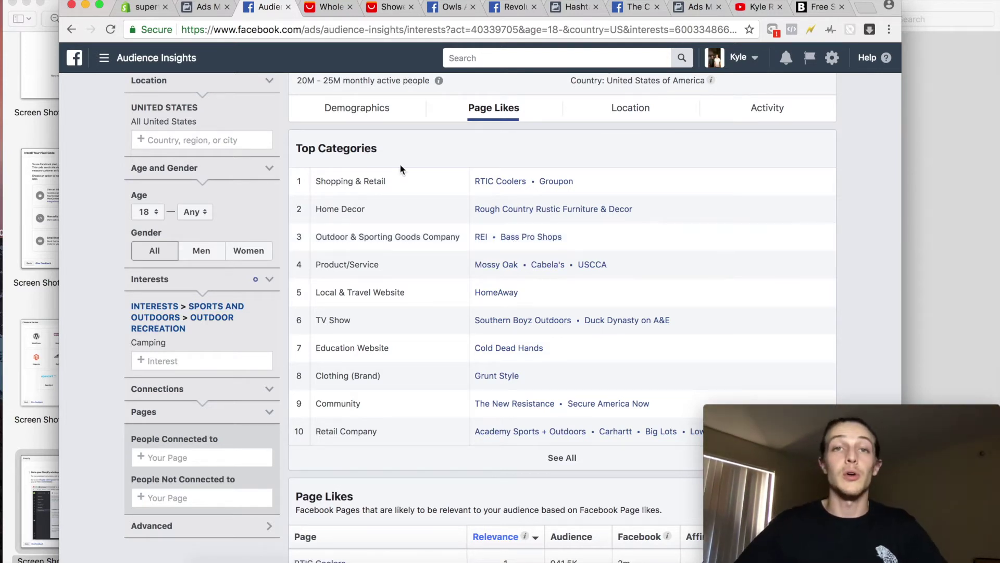
# Switch to Pages and write the niche note "Camping —> Fishing," in the blank document
pyautogui.press('super+Tab')
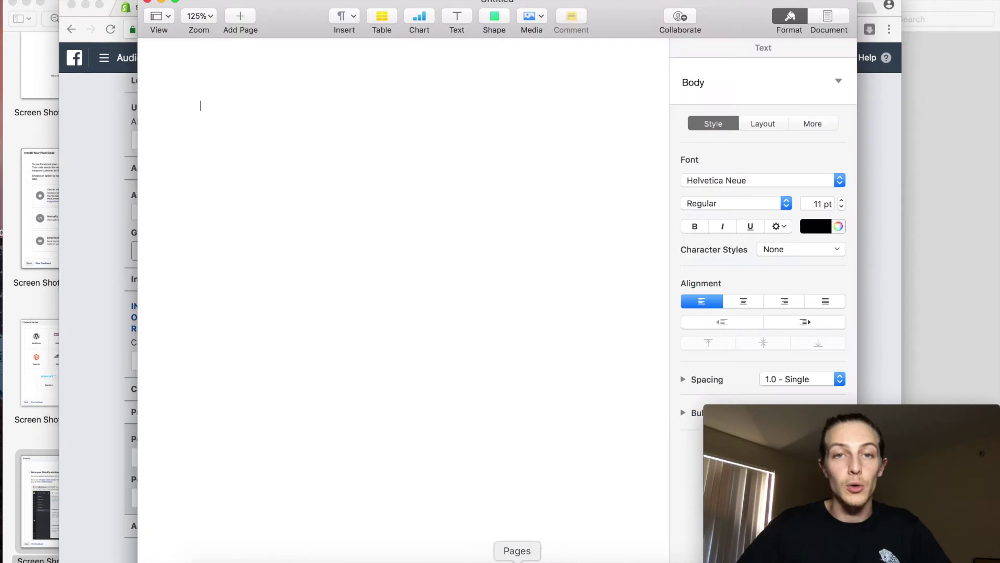
pyautogui.write('Camping ')
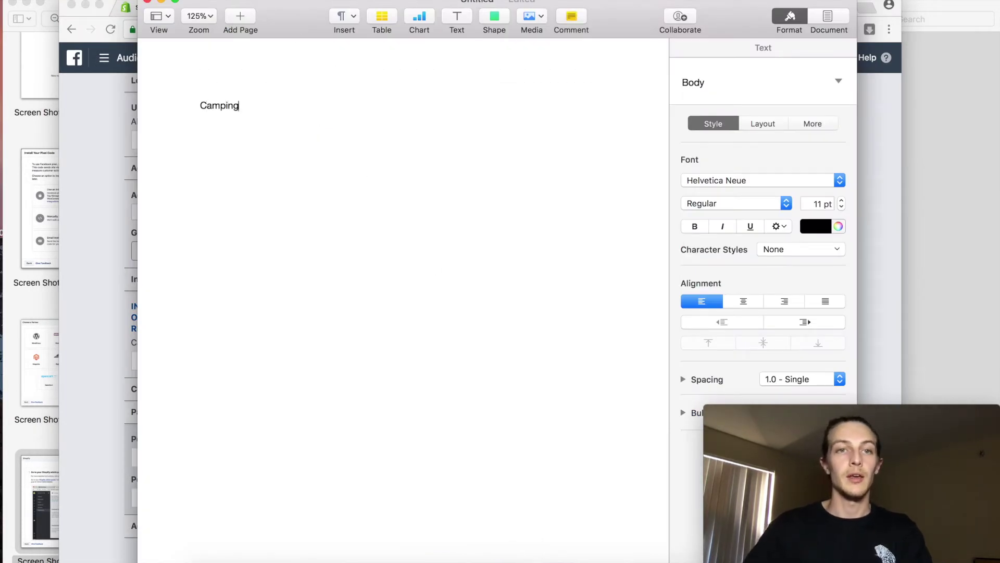
pyautogui.write('--> Fishing,')
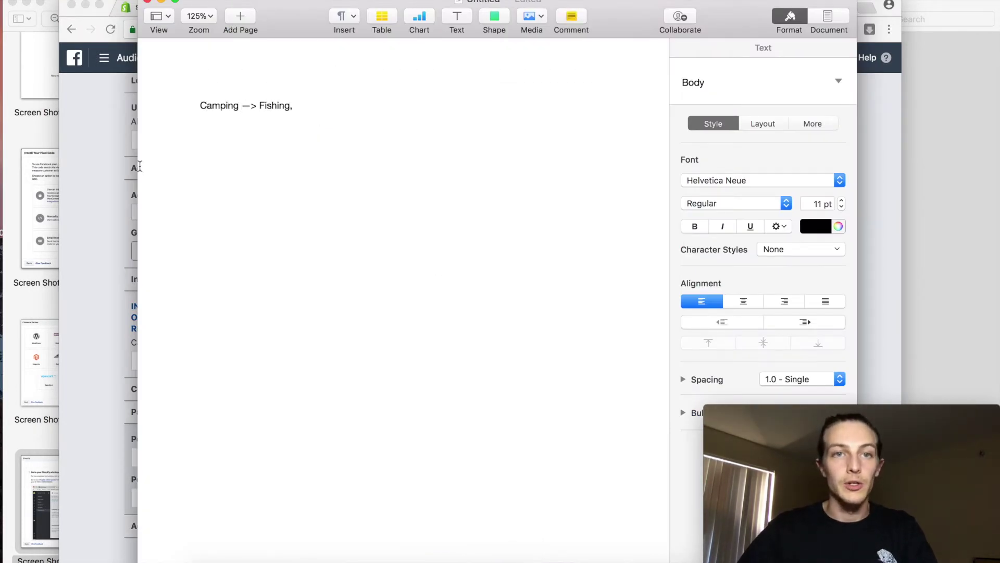
pyautogui.moveTo(199, 103); pyautogui.dragTo(330, 103)
pyautogui.click(331, 109)
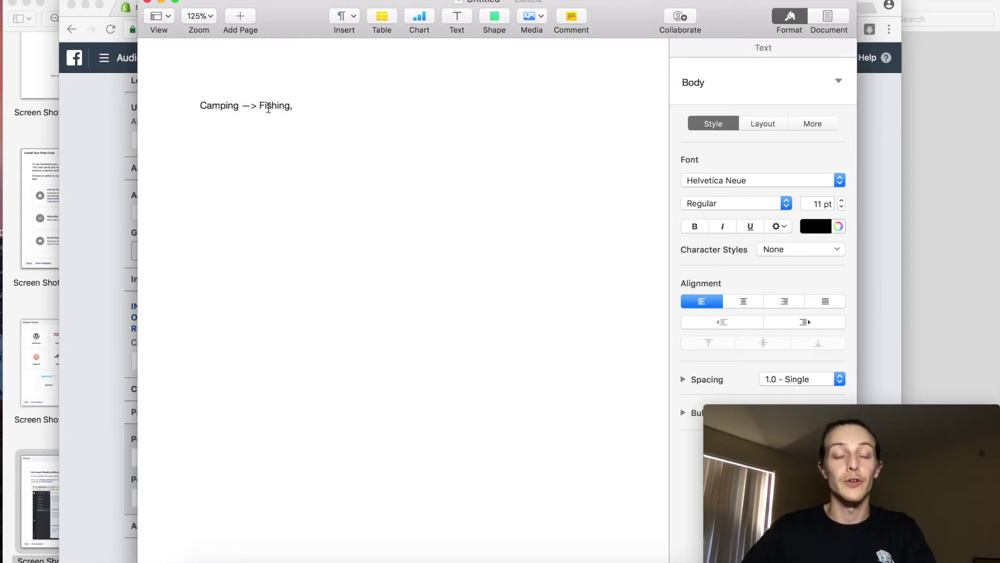
# Extend the niche note after "Fishing," with "REI, Bass Pros Shops, Camping Tents"
pyautogui.write('REI,')
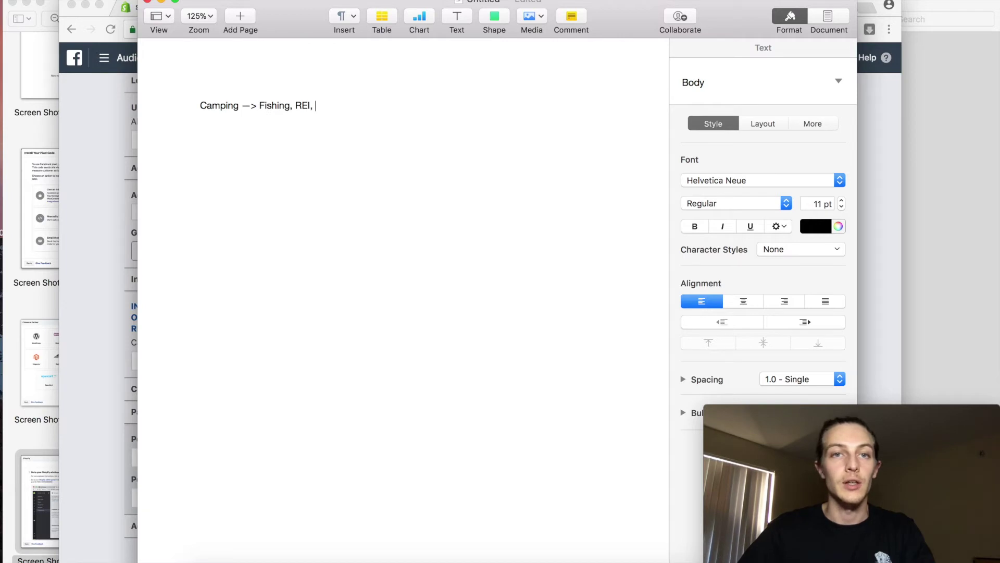
pyautogui.press('BackSpace')
pyautogui.write(', Bas')
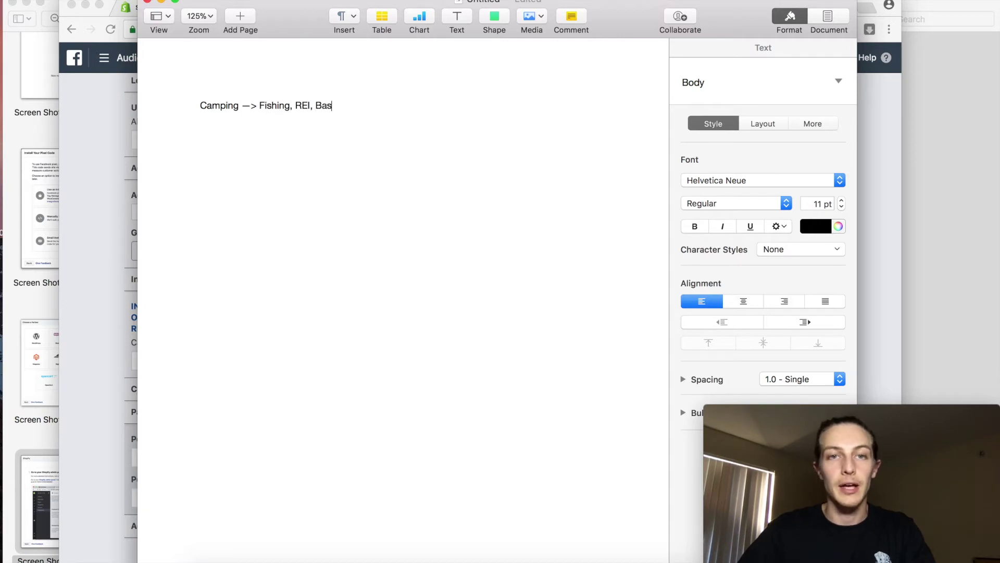
pyautogui.write('s Pros Shopps')
pyautogui.press('BackSpace')
pyautogui.press('BackSpace')
pyautogui.write('s,')
pyautogui.press('BackSpace')
pyautogui.press('BackSpace')
pyautogui.press('BackSpace')
pyautogui.press('BackSpace')
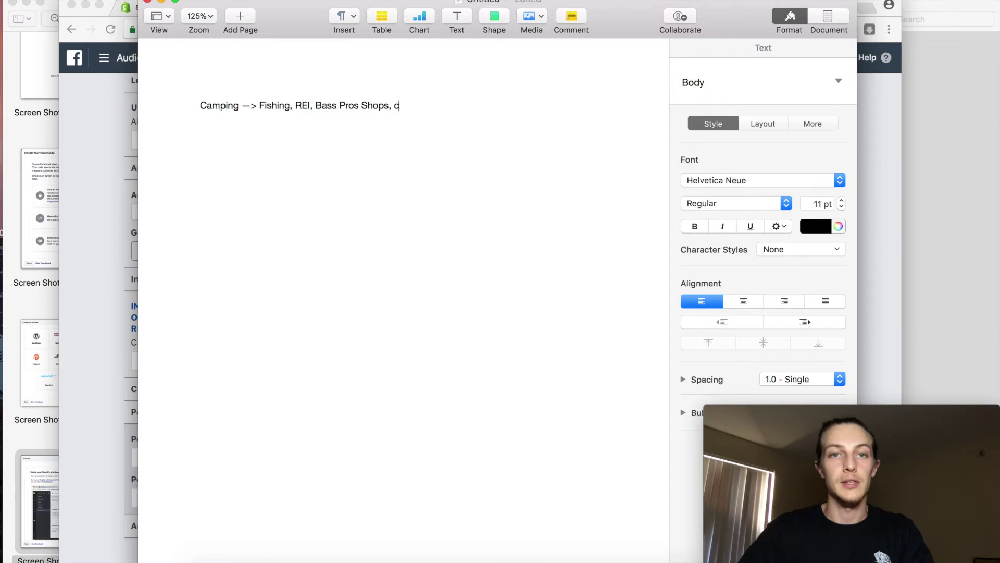
pyautogui.write('Camping Tents')
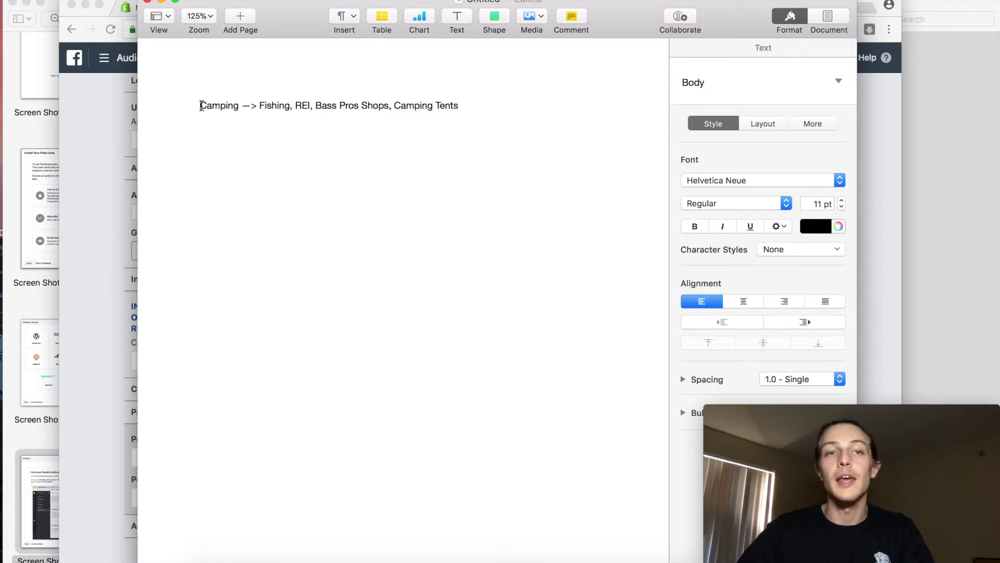
pyautogui.moveTo(201, 106); pyautogui.dragTo(344, 106)
pyautogui.click(346, 106)
pyautogui.moveTo(257, 104); pyautogui.dragTo(491, 105)
pyautogui.click(487, 106)
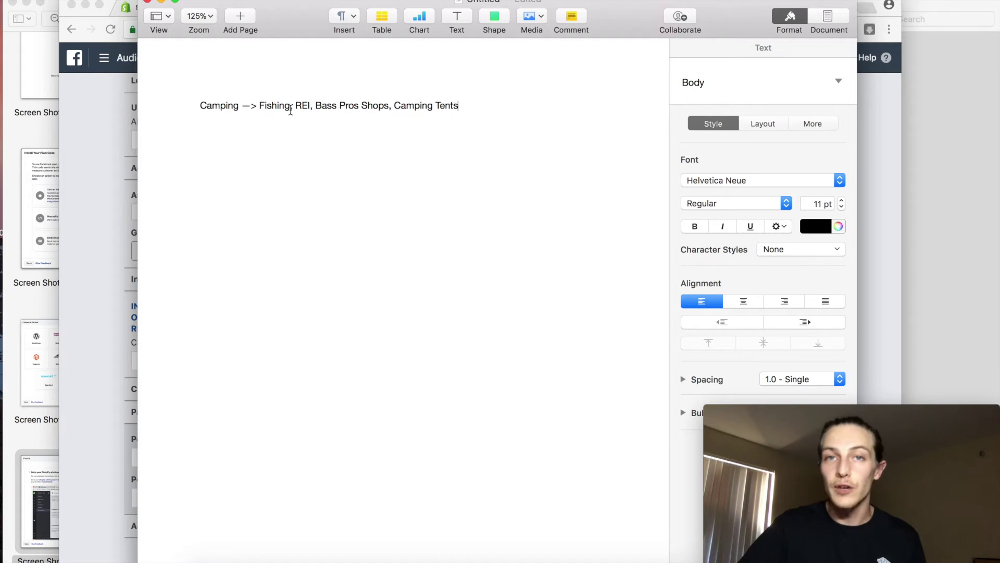
pyautogui.moveTo(289, 108); pyautogui.dragTo(260, 109)
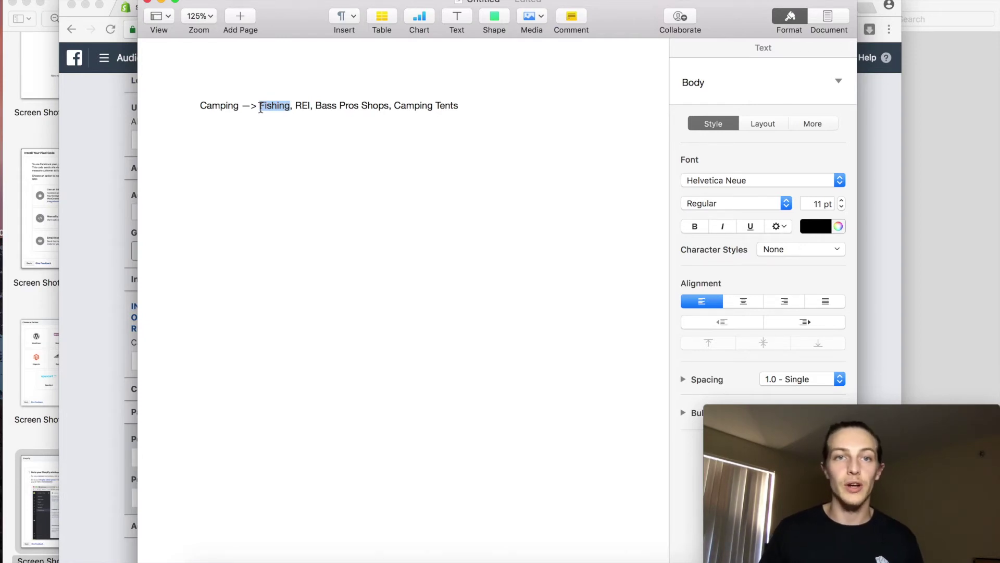
pyautogui.click(260, 108)
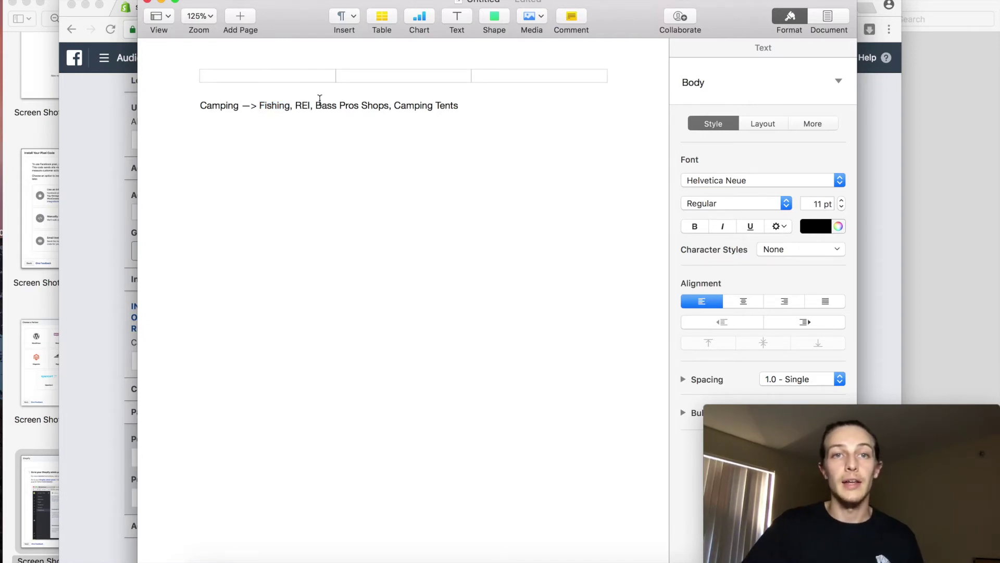
pyautogui.doubleClick(261, 105)
pyautogui.doubleClick(301, 105)
pyautogui.moveTo(320, 107); pyautogui.dragTo(391, 106)
pyautogui.click(391, 106)
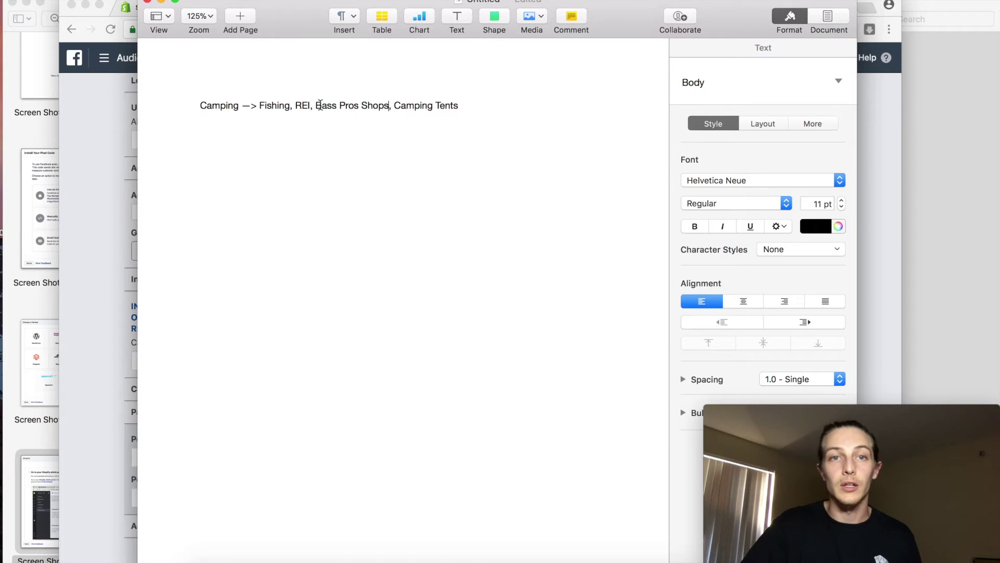
pyautogui.moveTo(311, 106); pyautogui.dragTo(260, 107)
pyautogui.click(292, 138)
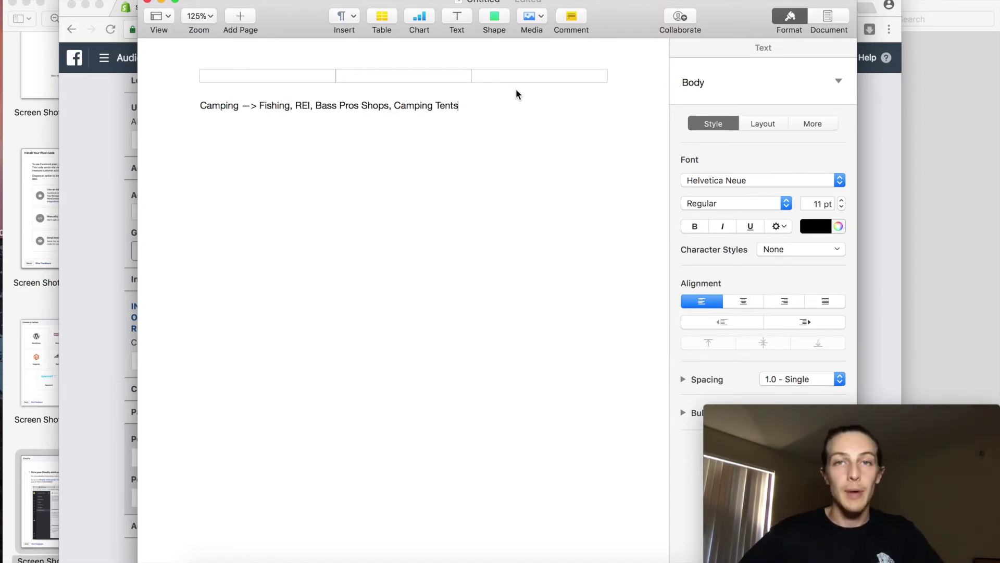
pyautogui.moveTo(489, 105); pyautogui.dragTo(213, 104)
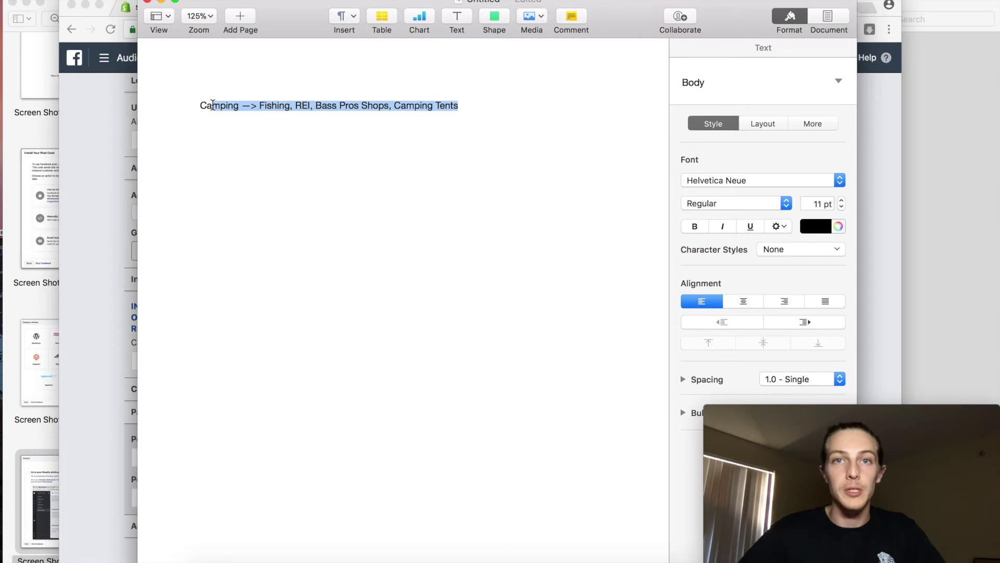
pyautogui.click(189, 105)
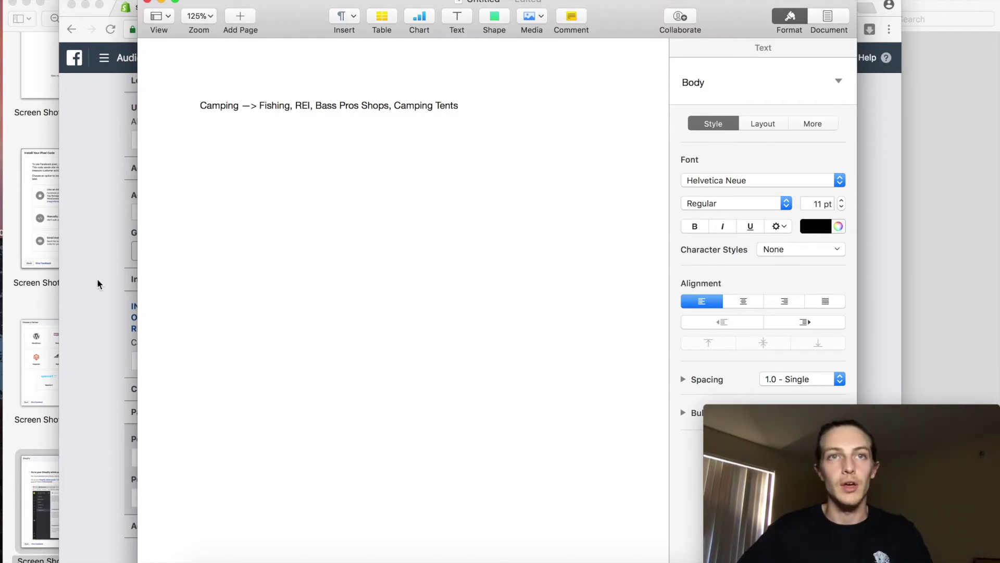
# Switch to Chrome and change the AliExpress product search from "water camping" to "camping"
pyautogui.press('super+Tab')
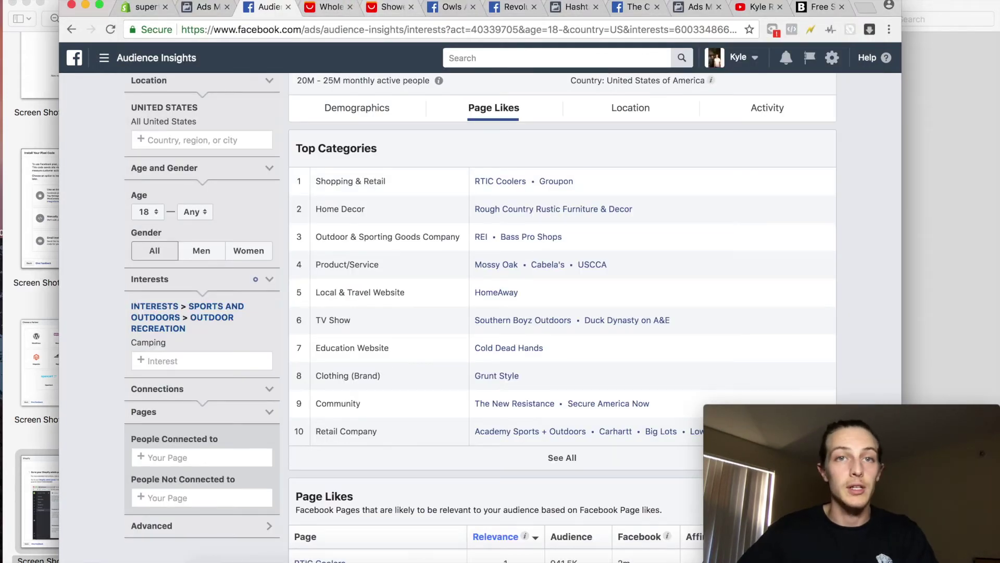
pyautogui.click(324, 7)
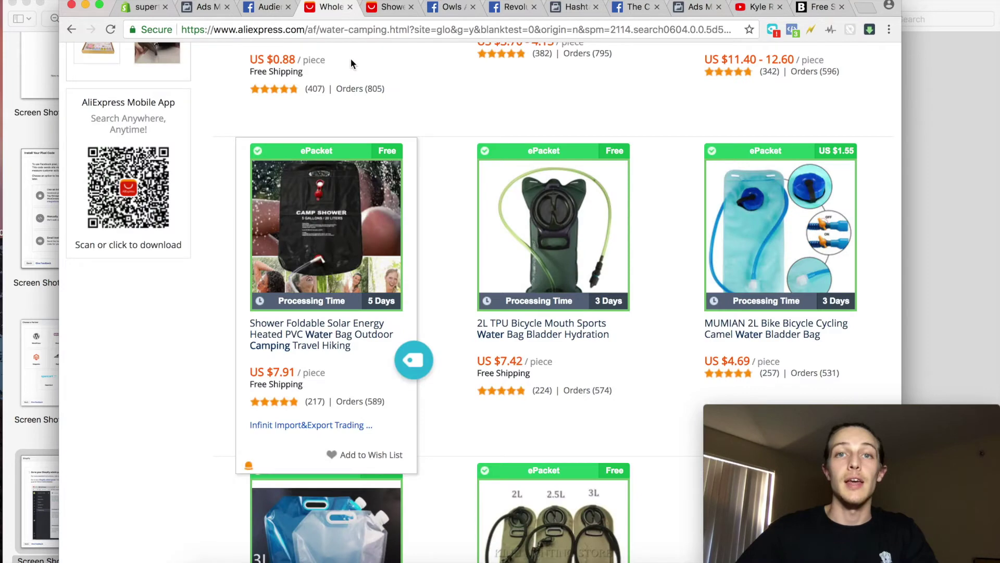
pyautogui.scroll(10, 433, 152)
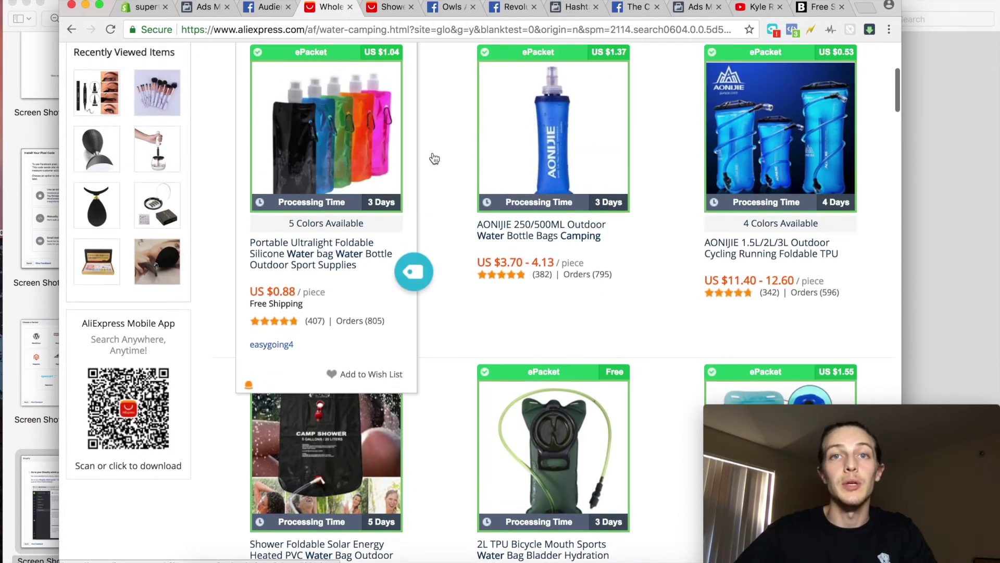
pyautogui.scroll(2, 433, 155)
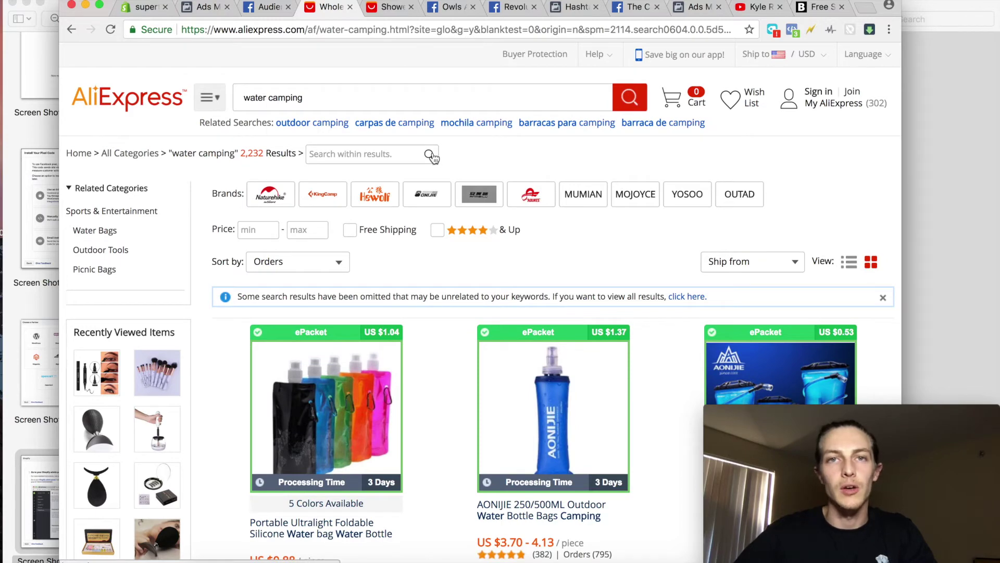
pyautogui.moveTo(273, 98); pyautogui.dragTo(224, 100)
pyautogui.press('BackSpace')
pyautogui.moveTo(221, 99)
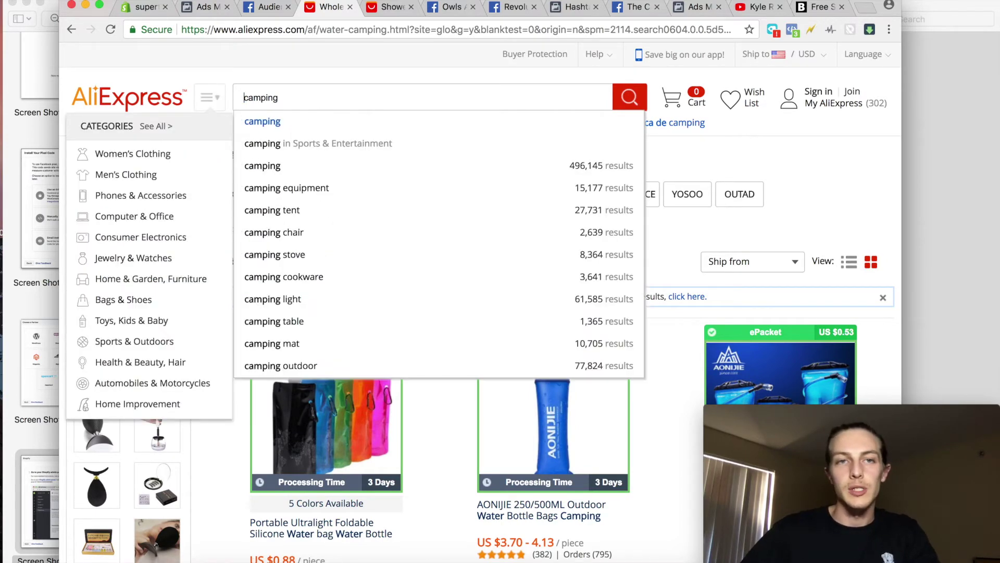
pyautogui.press('Return')
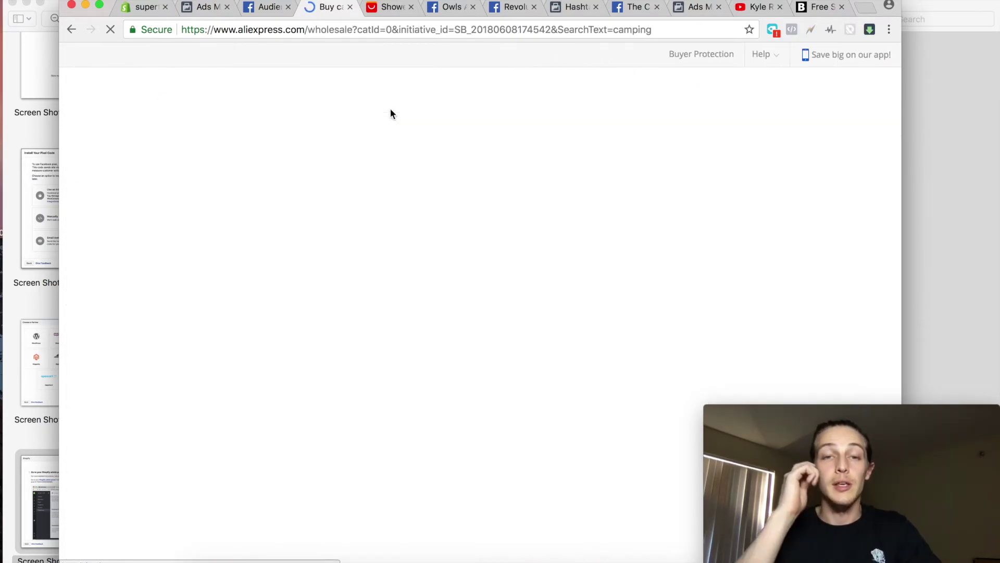
# Look through the AliExpress camping products, and check the order count on the foldable solar shower bag listing
pyautogui.scroll(-15, 421, 241)
pyautogui.scroll(-12, 420, 237)
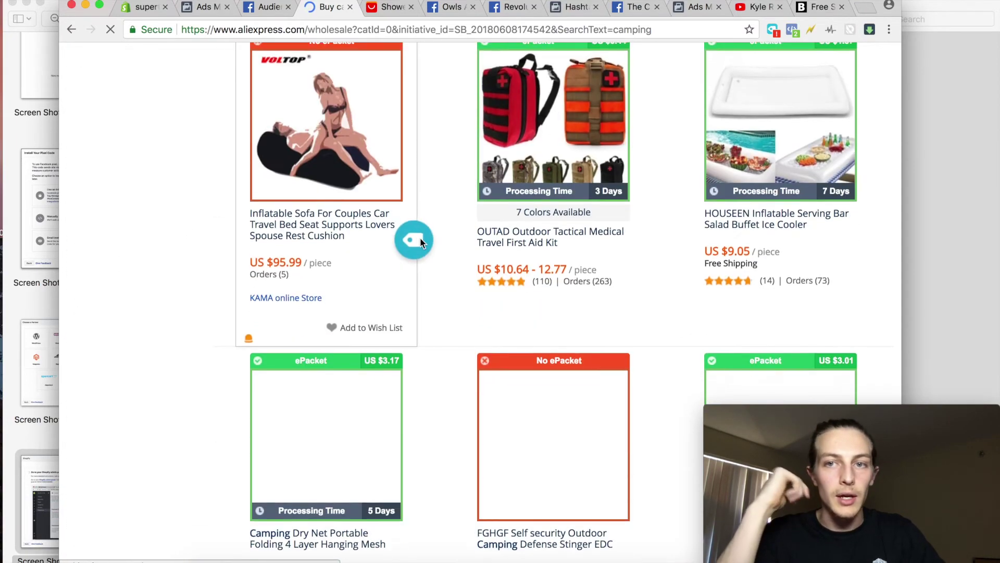
pyautogui.scroll(6, 420, 236)
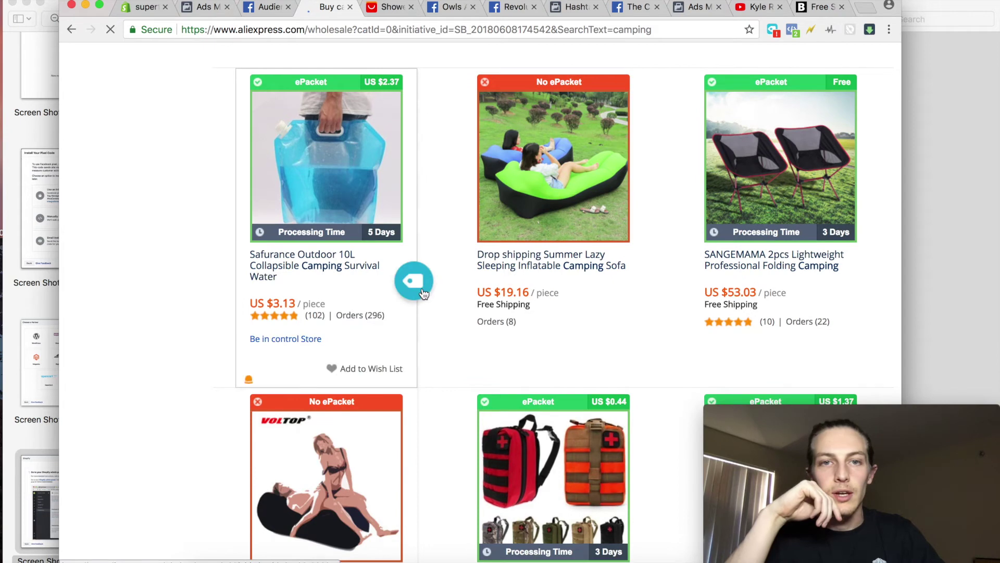
pyautogui.scroll(4, 424, 258)
pyautogui.scroll(-6, 424, 258)
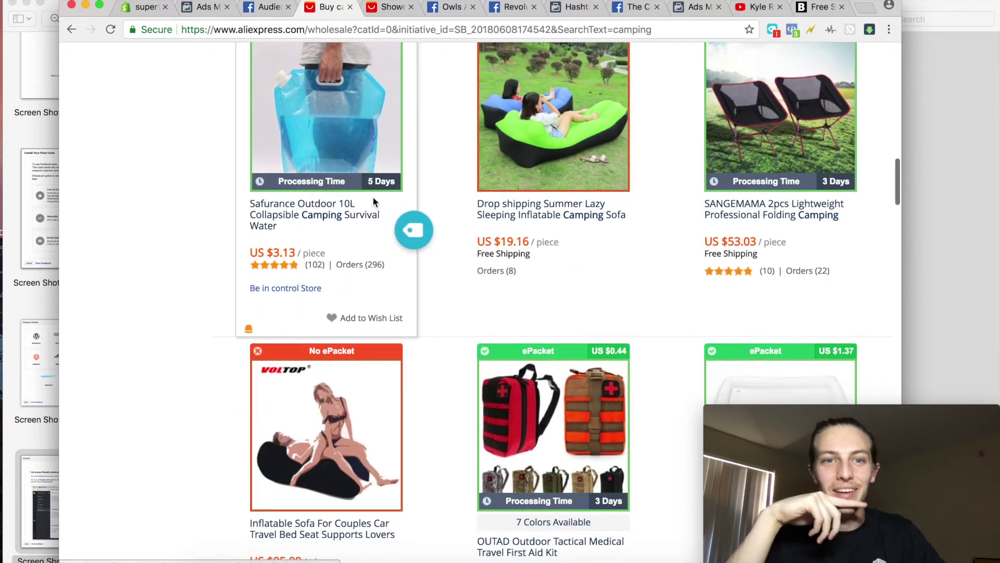
pyautogui.scroll(6, 434, 110)
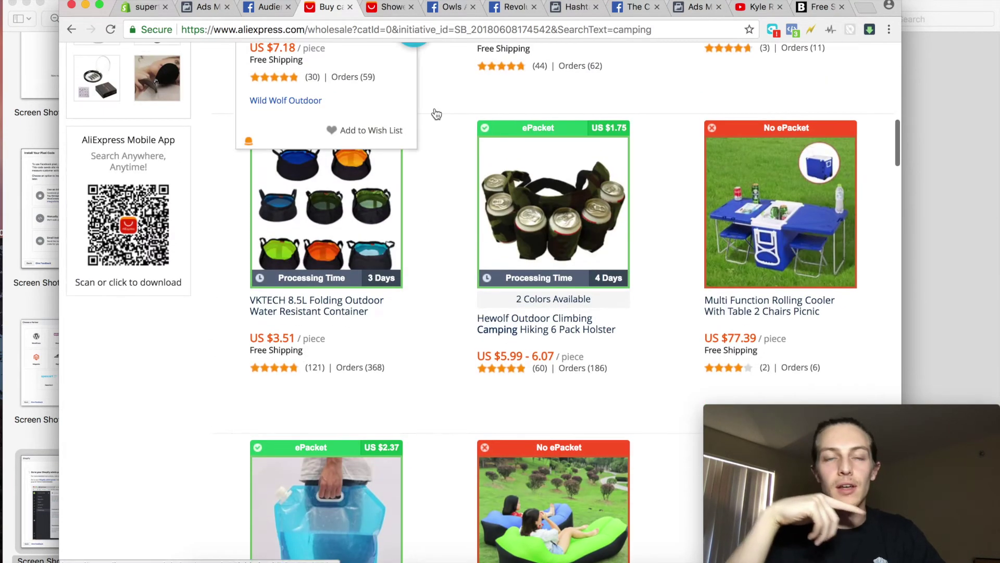
pyautogui.scroll(1, 427, 93)
pyautogui.click(386, 7)
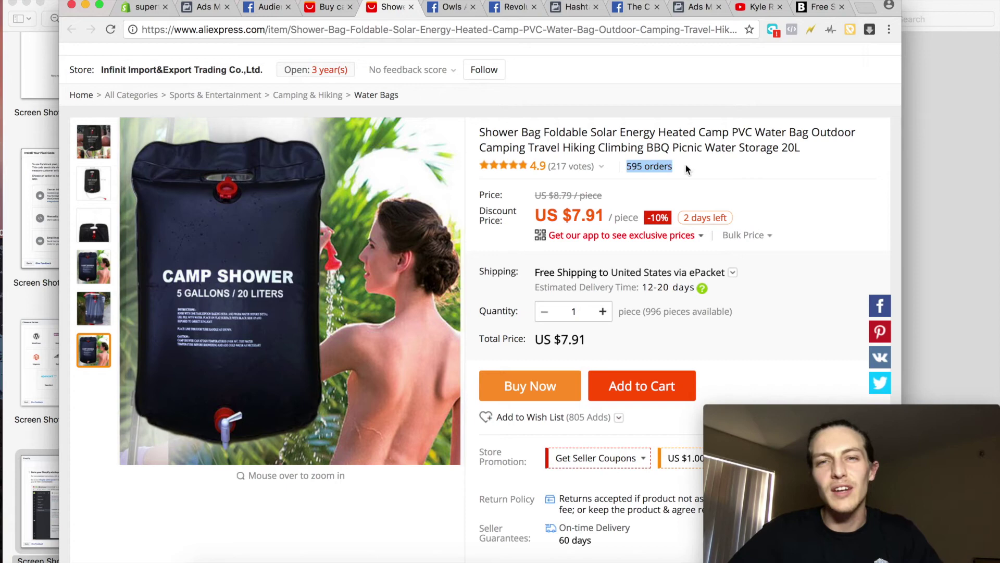
pyautogui.moveTo(491, 176)
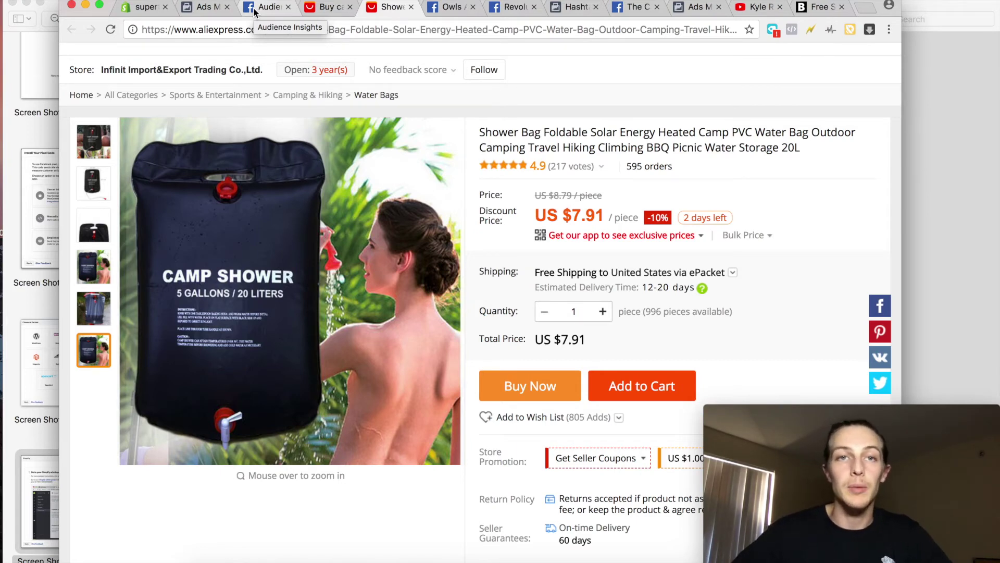
# Return to the AliExpress camping search results and look further down the list for other product ideas
pyautogui.click(328, 8)
pyautogui.scroll(-20, 389, 239)
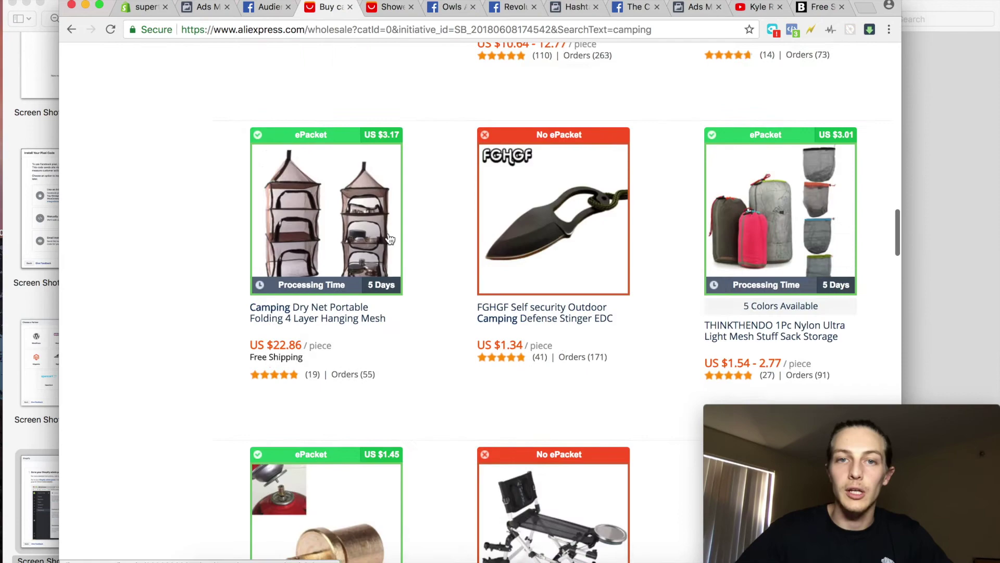
pyautogui.scroll(-9, 390, 239)
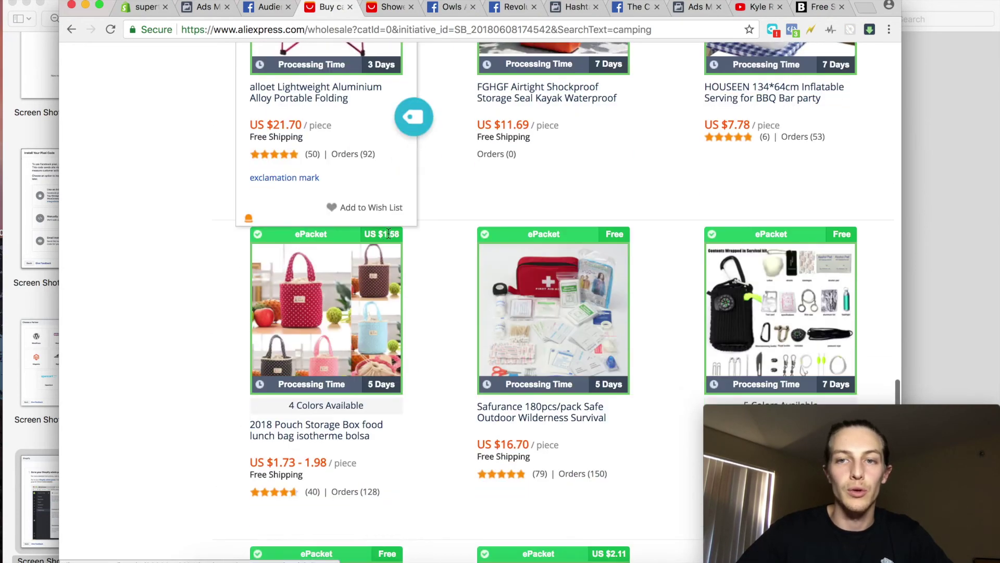
pyautogui.scroll(-7, 453, 255)
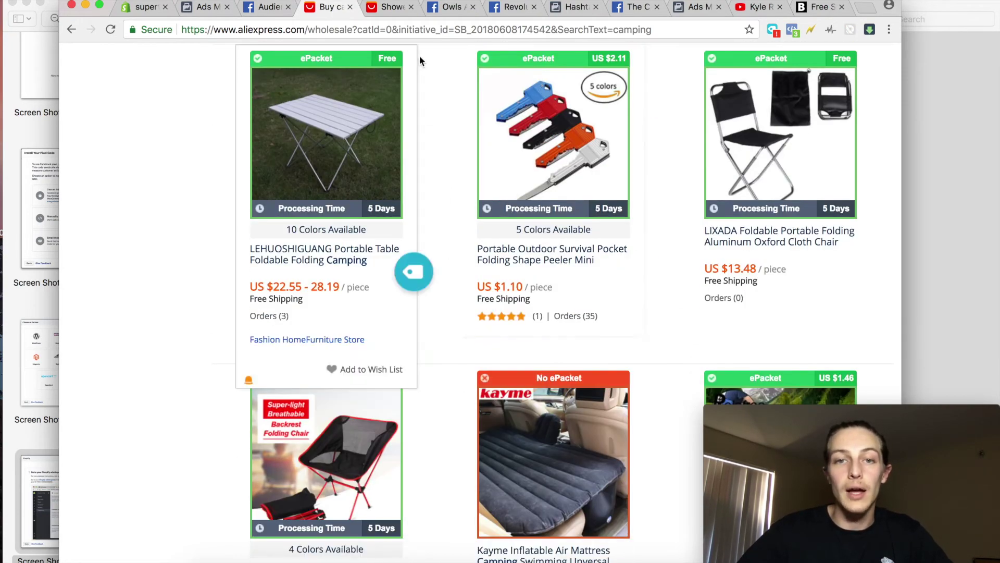
pyautogui.click(385, 7)
pyautogui.click(323, 7)
pyautogui.scroll(-10, 474, 282)
pyautogui.scroll(15, 476, 287)
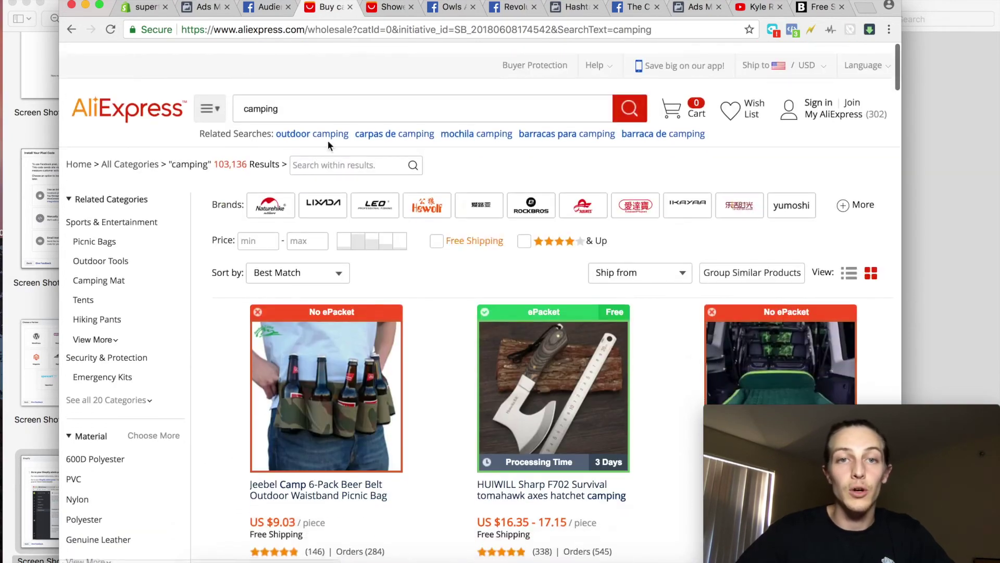
# Examine the solar shower bag listing's product details and its gallery photos
pyautogui.click(386, 7)
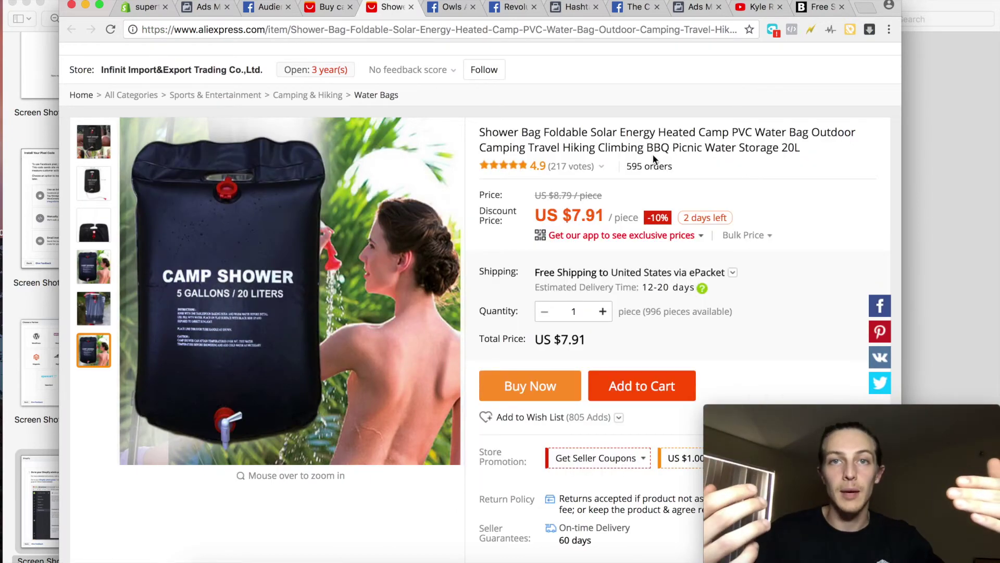
pyautogui.scroll(-20, 495, 130)
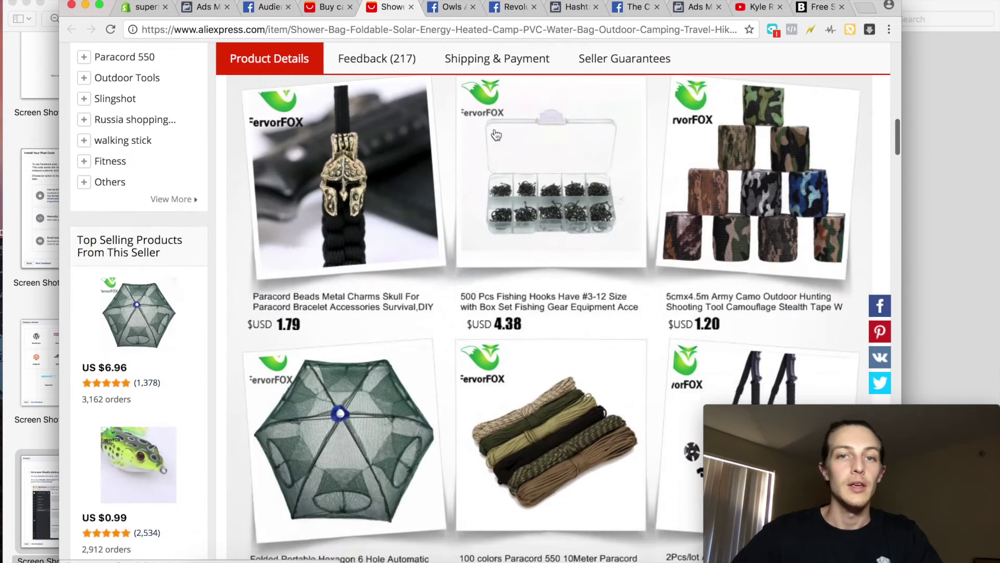
pyautogui.scroll(20, 495, 130)
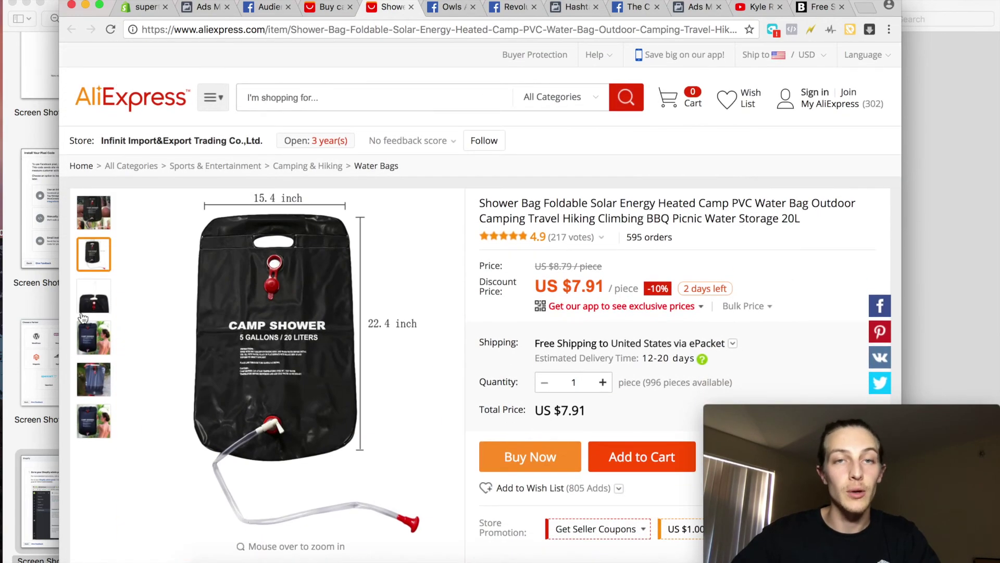
pyautogui.moveTo(97, 384)
pyautogui.moveTo(94, 205)
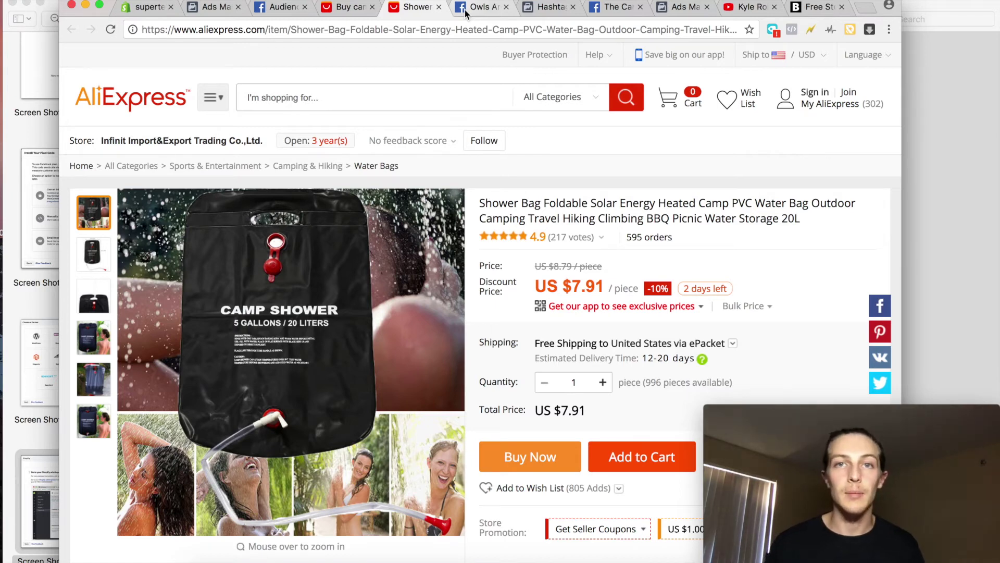
# View the Owls Are Awesome Facebook page, open its post composer and close it without posting, and look at the page's posts
pyautogui.click(464, 8)
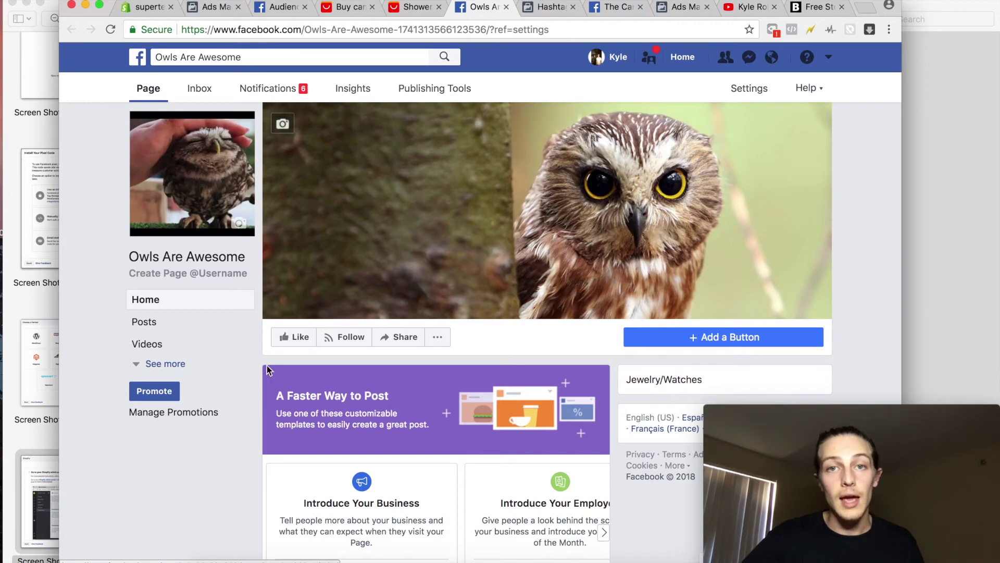
pyautogui.scroll(-4, 268, 369)
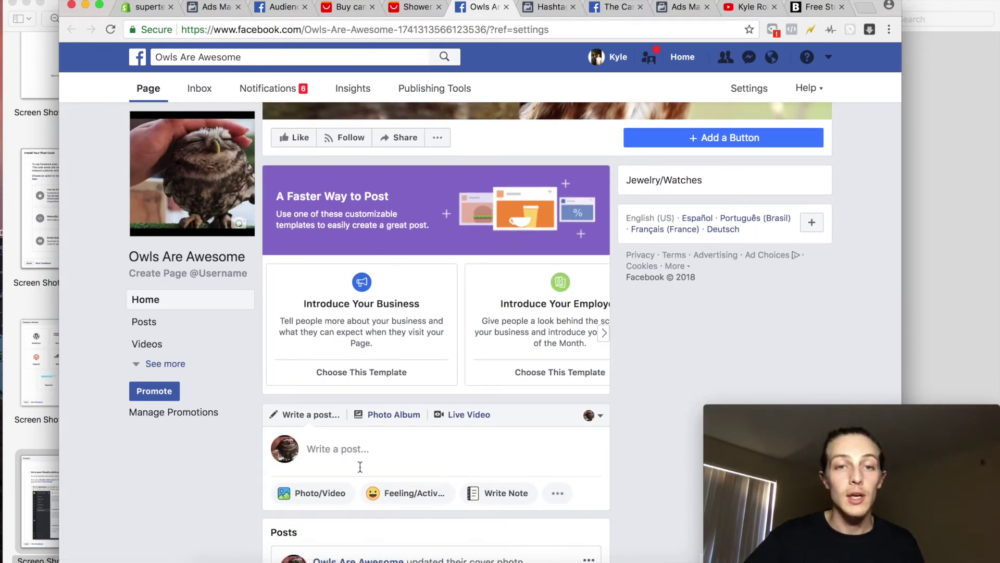
pyautogui.click(356, 433)
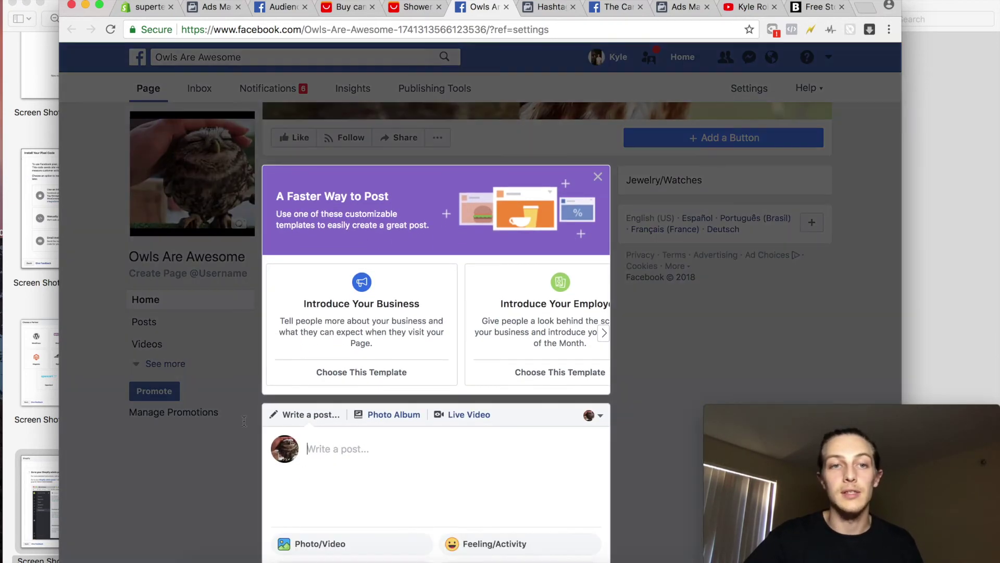
pyautogui.click(598, 177)
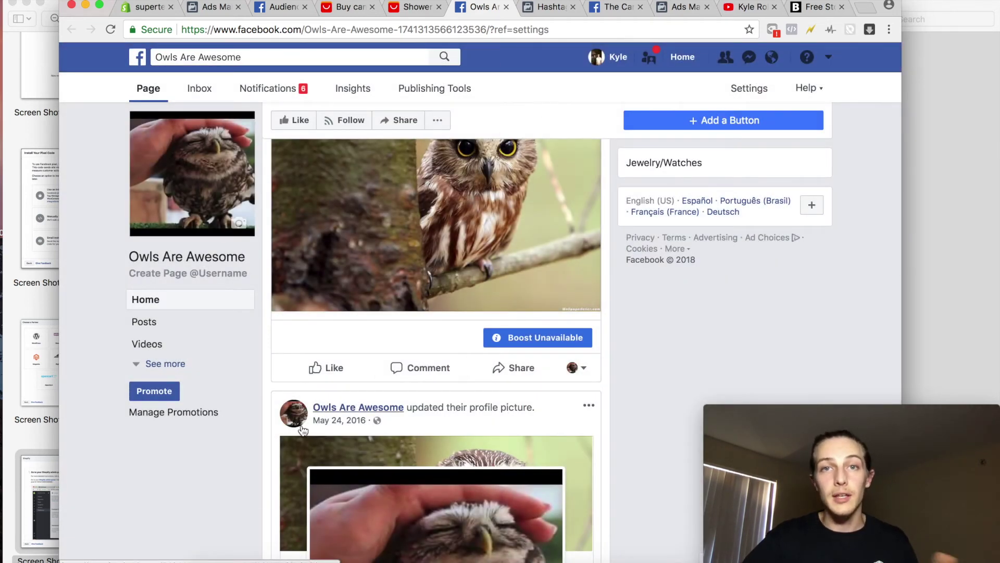
# Look over the remaining posts on the Owls Are Awesome page and return to its cover photo
pyautogui.scroll(-2, 338, 411)
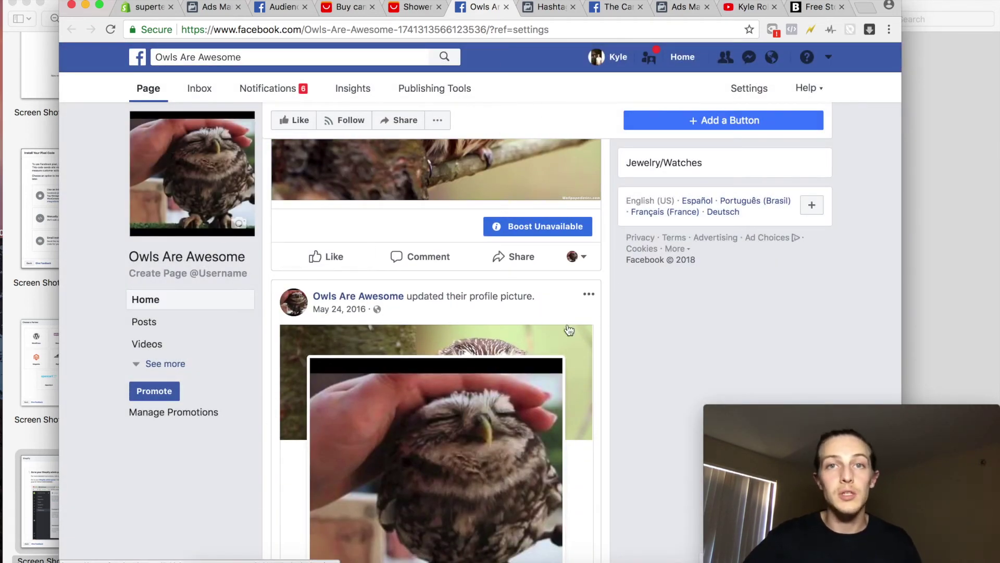
pyautogui.scroll(1, 375, 245)
pyautogui.scroll(10, 374, 242)
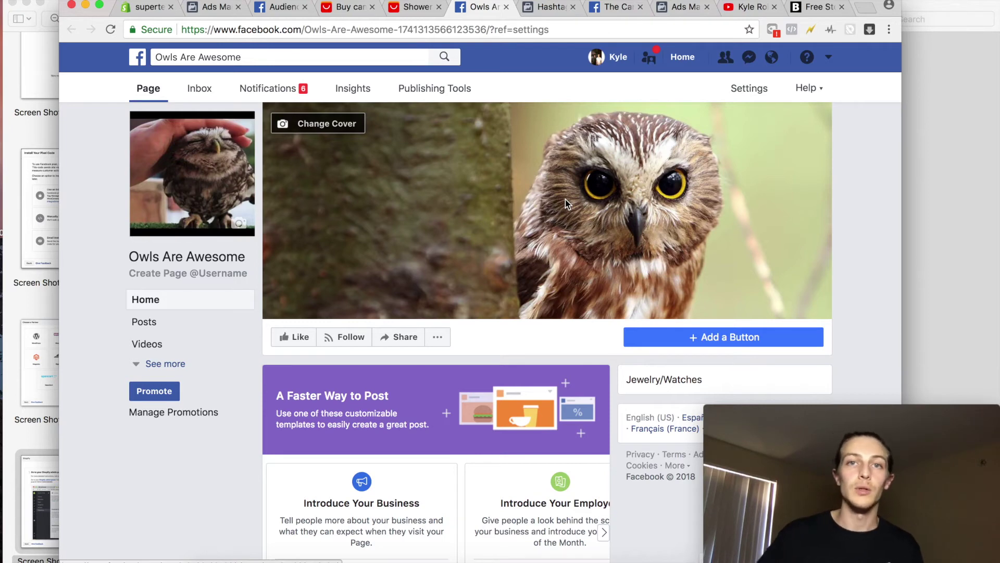
# View the Hashtag Supplements Facebook page, examining its cover, profile branding and page activity for comparison
pyautogui.click(549, 7)
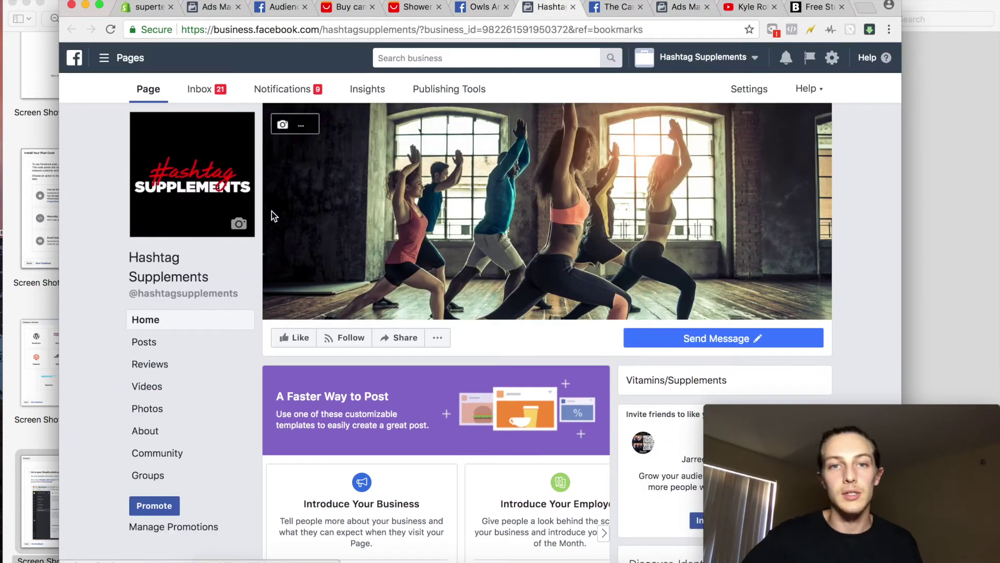
pyautogui.scroll(-5, 259, 311)
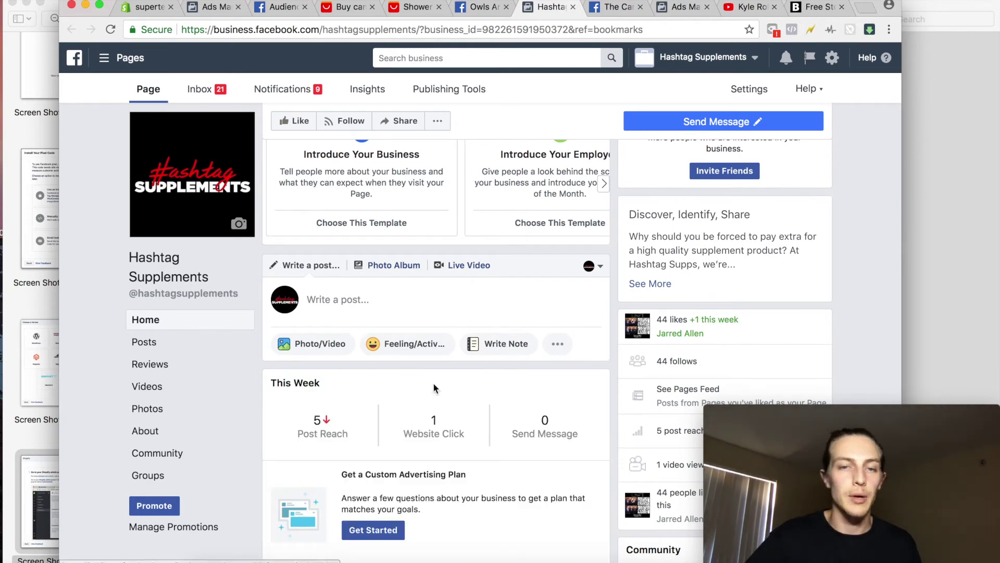
pyautogui.scroll(-5, 439, 354)
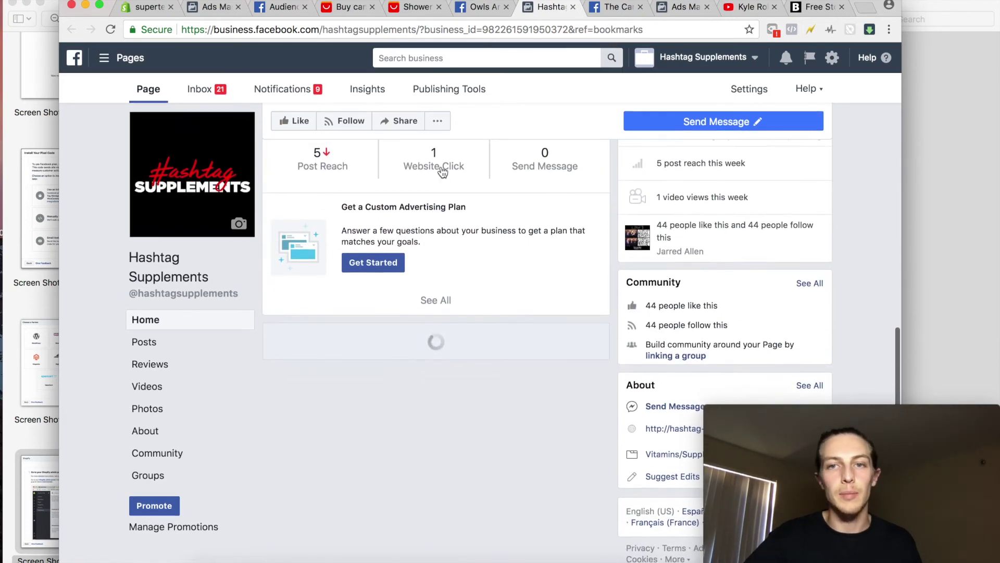
pyautogui.scroll(-5, 611, 215)
pyautogui.scroll(10, 610, 218)
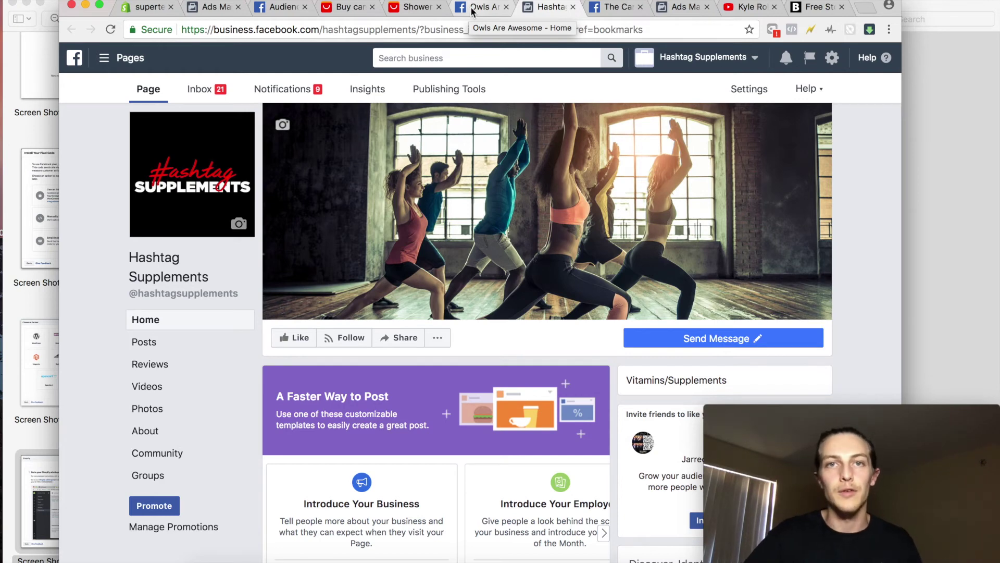
# Start a new unpublished photo post for The Camp Shower page from Page Posts in Ads Manager
pyautogui.click(614, 7)
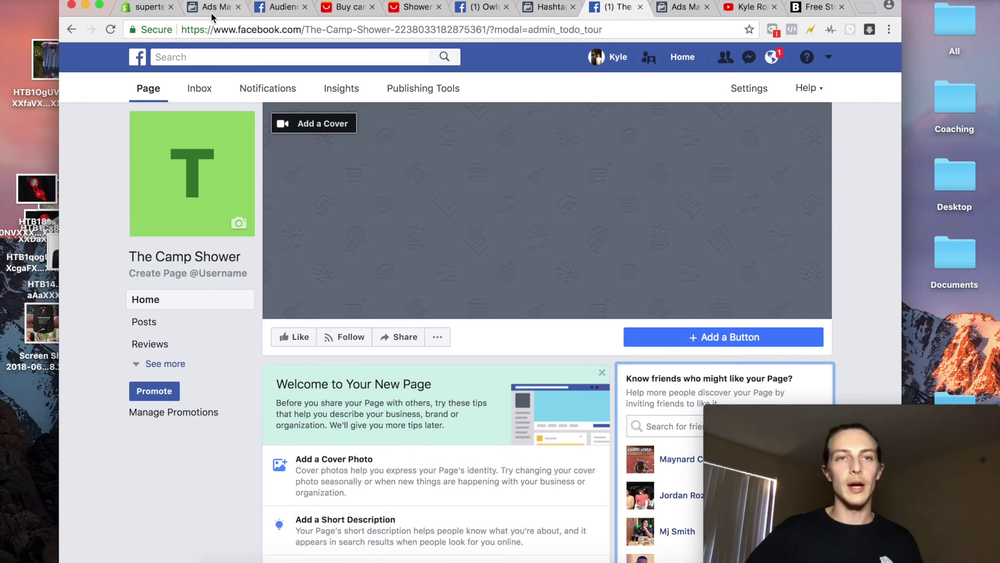
pyautogui.click(212, 14)
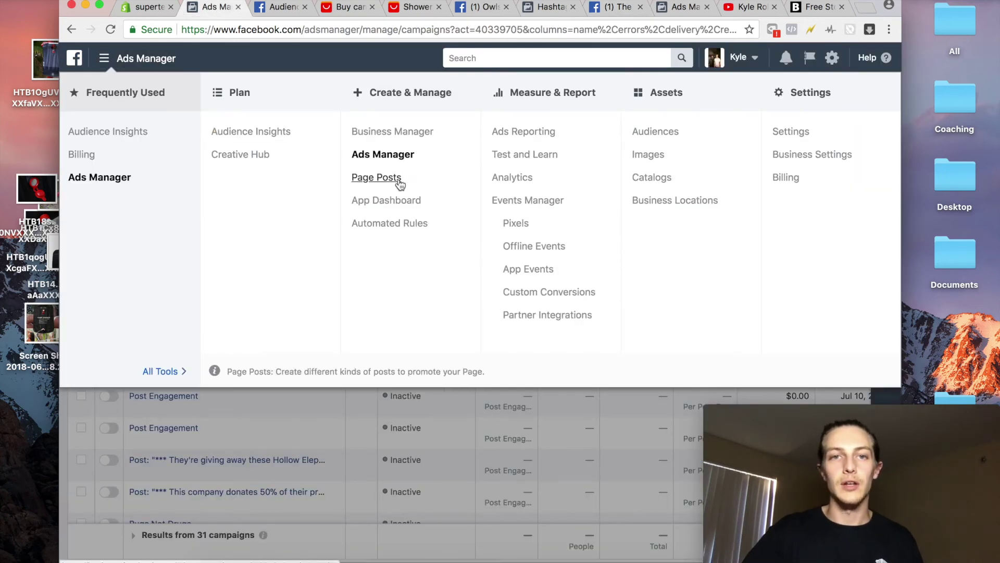
pyautogui.click(399, 183)
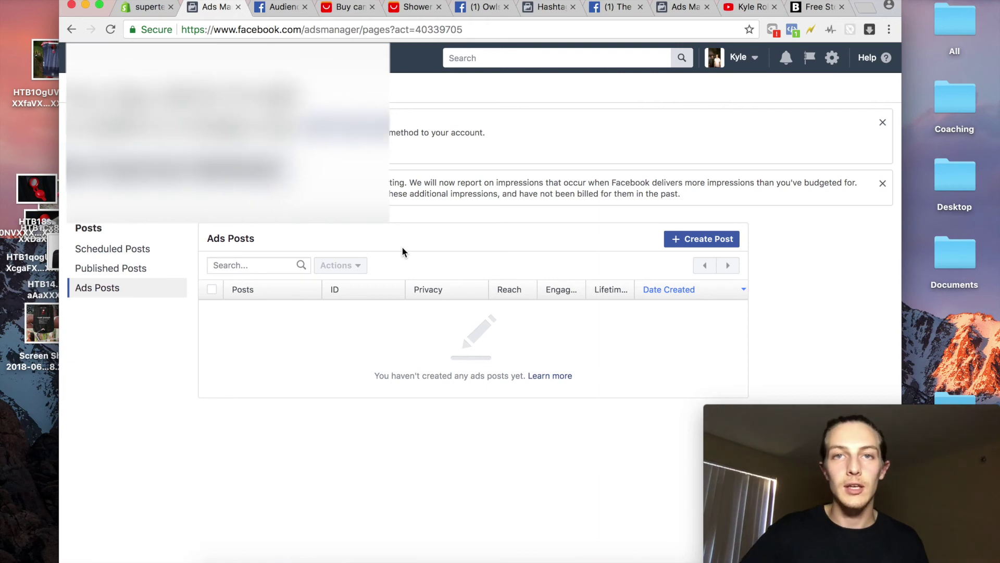
pyautogui.click(701, 239)
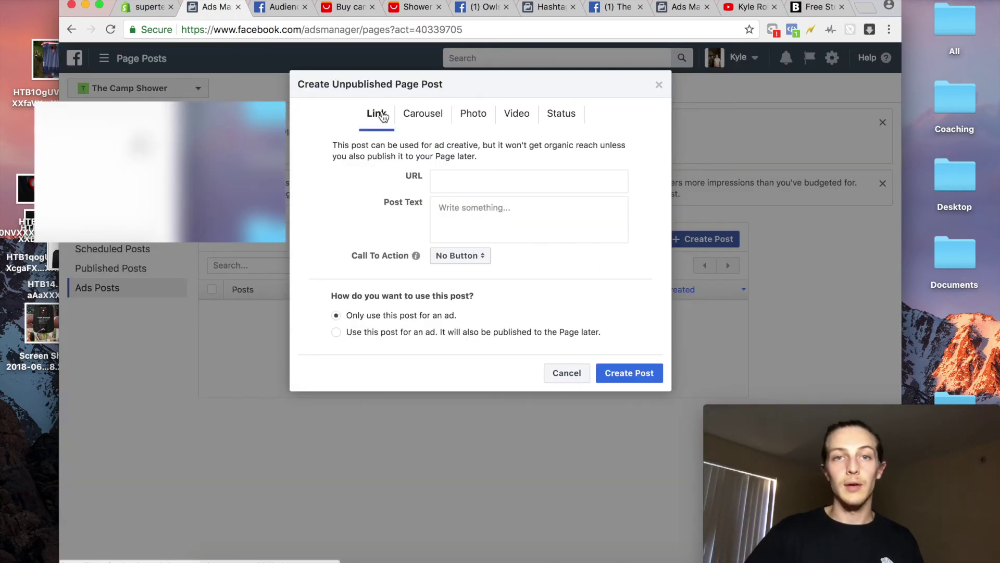
pyautogui.click(472, 113)
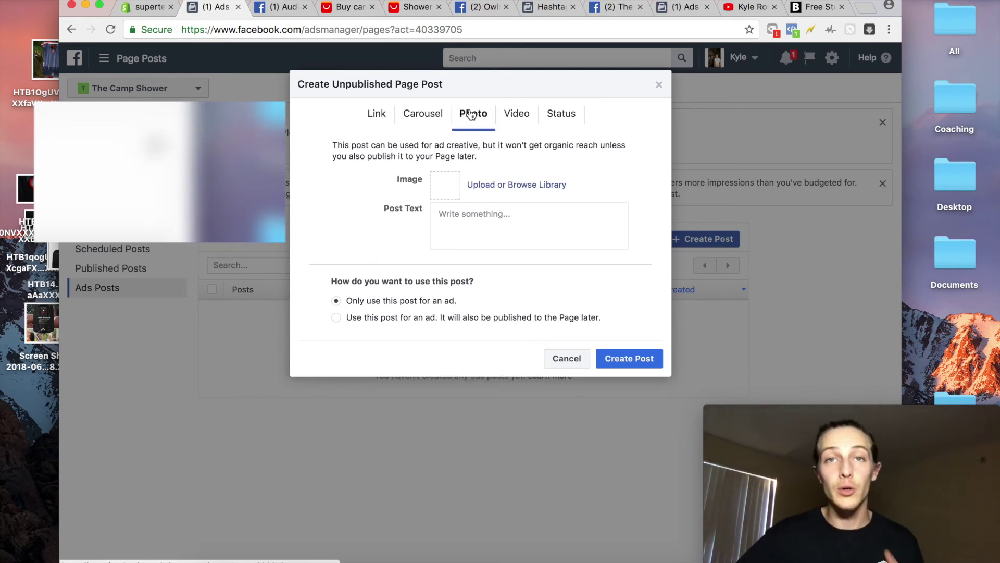
# Upload the camp shower screenshot from the desktop as the post's image
pyautogui.click(495, 186)
pyautogui.moveTo(24, 327); pyautogui.dragTo(472, 263)
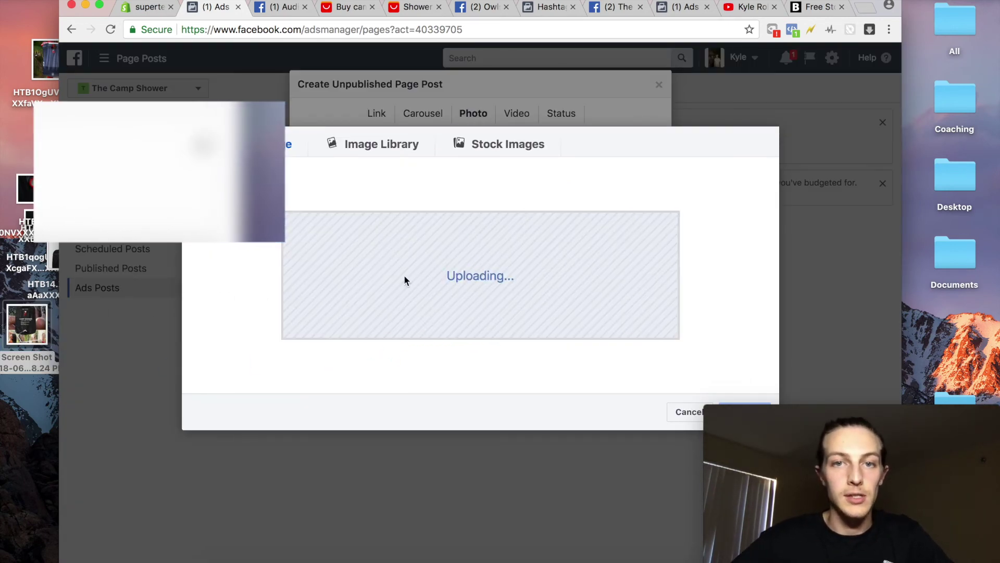
pyautogui.click(3, 414)
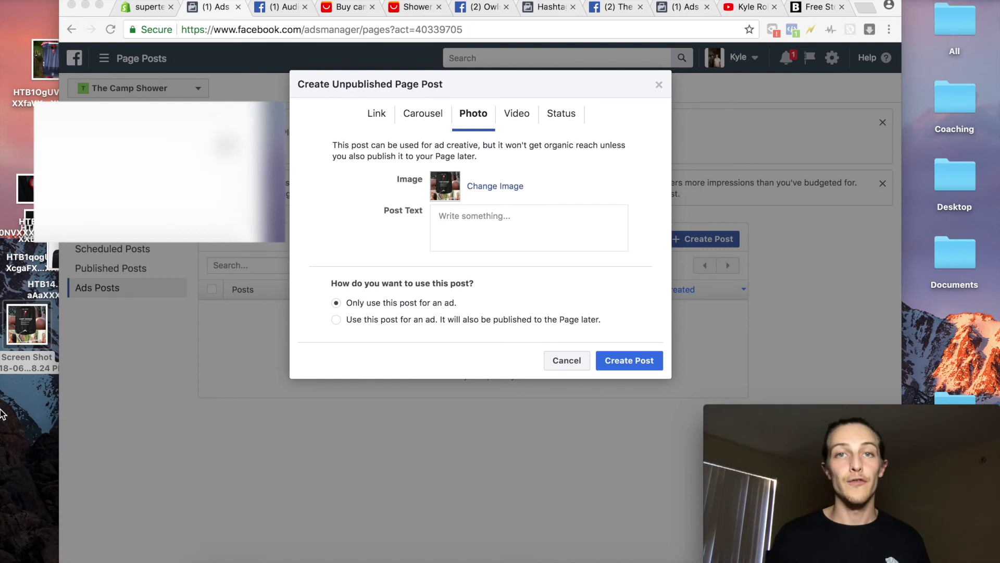
# Write the post text on three lines: "Never be dirty while camping again", "Camping shower bags 50% off today only!!" and "[LINK]"
pyautogui.click(290, 216)
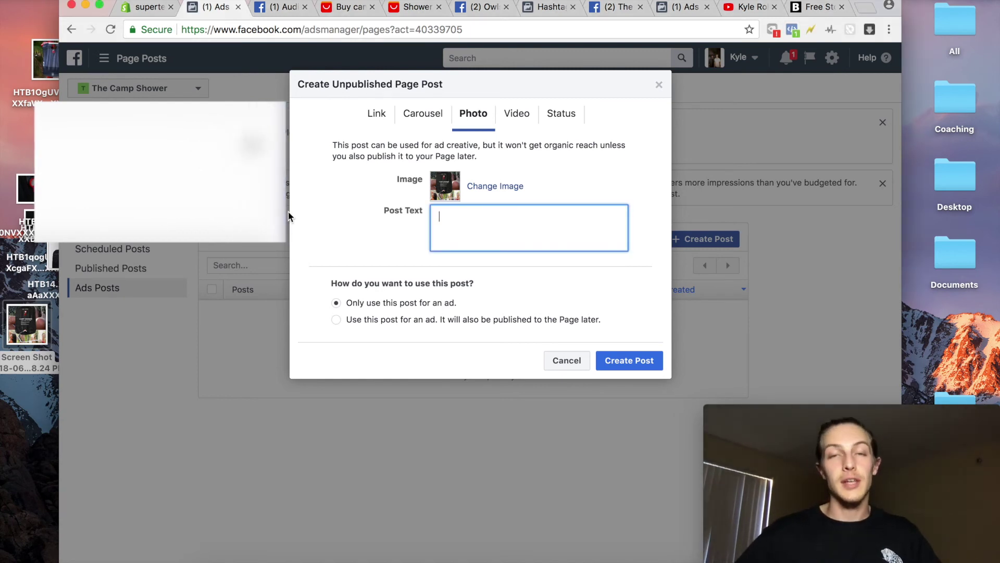
pyautogui.write('Never be dirty while camping again Camping shower bags 50% off today only!! [LINK]')
pyautogui.moveTo(467, 238); pyautogui.dragTo(439, 237)
pyautogui.click(524, 250)
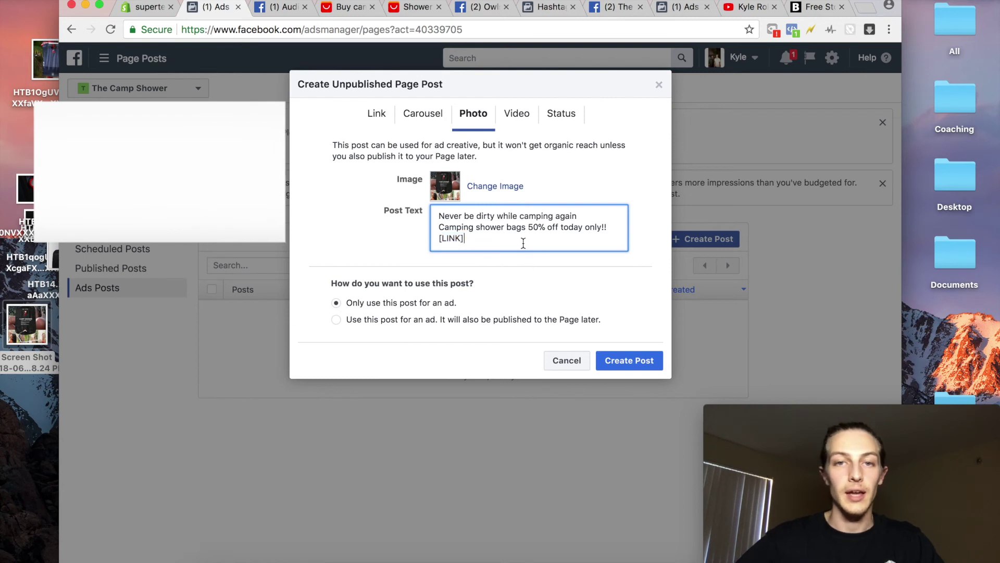
# Add the closing line "Share or tag a friend who needs one!" and create the post for ad use only
pyautogui.press('Return')
pyautogui.write('Share t')
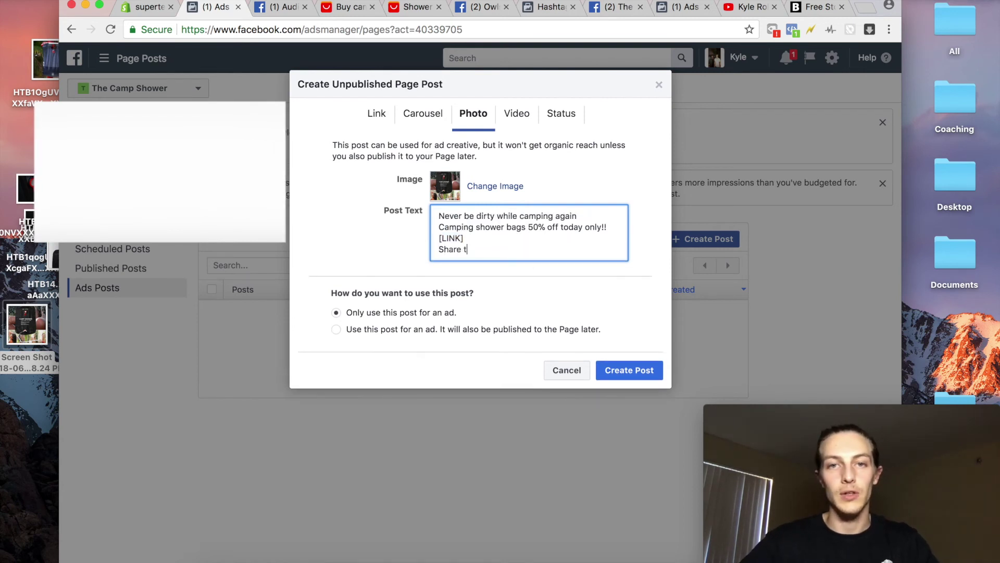
pyautogui.press('BackSpace')
pyautogui.write('or tag a friend!')
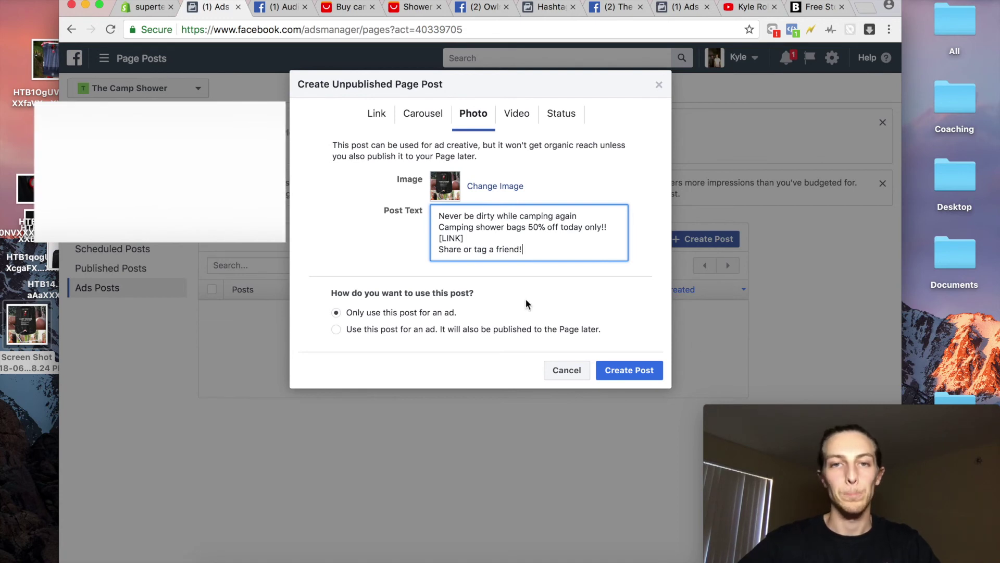
pyautogui.press('BackSpace')
pyautogui.write('who needs one!')
pyautogui.click(347, 291)
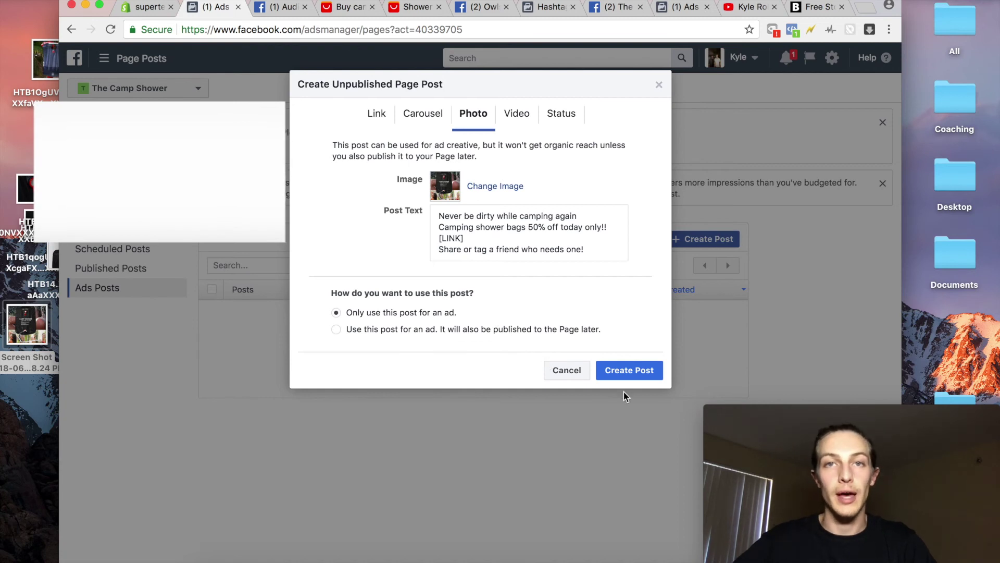
pyautogui.click(641, 371)
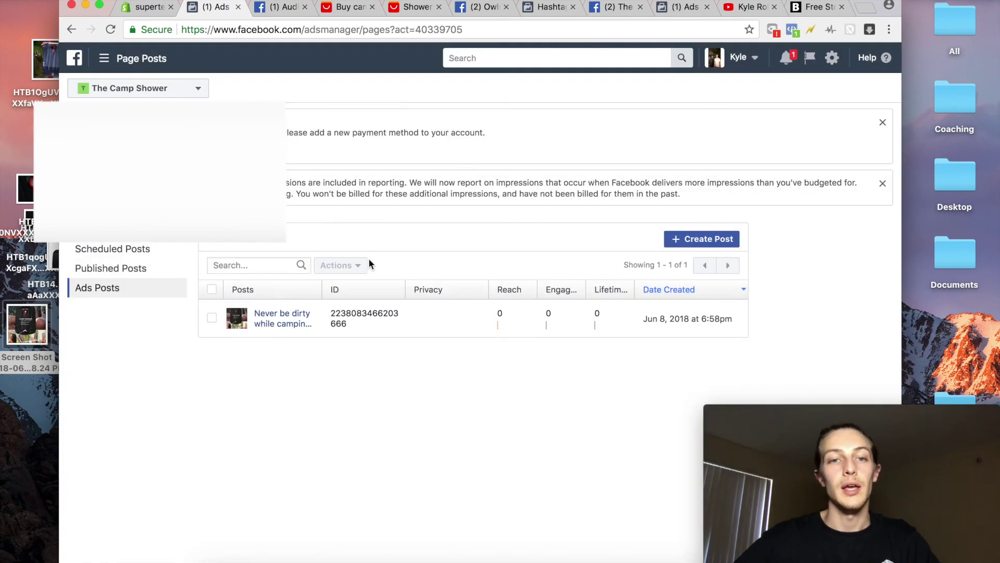
# Preview the new camp shower ad post in its post details and return to the ads posts list
pyautogui.click(359, 328)
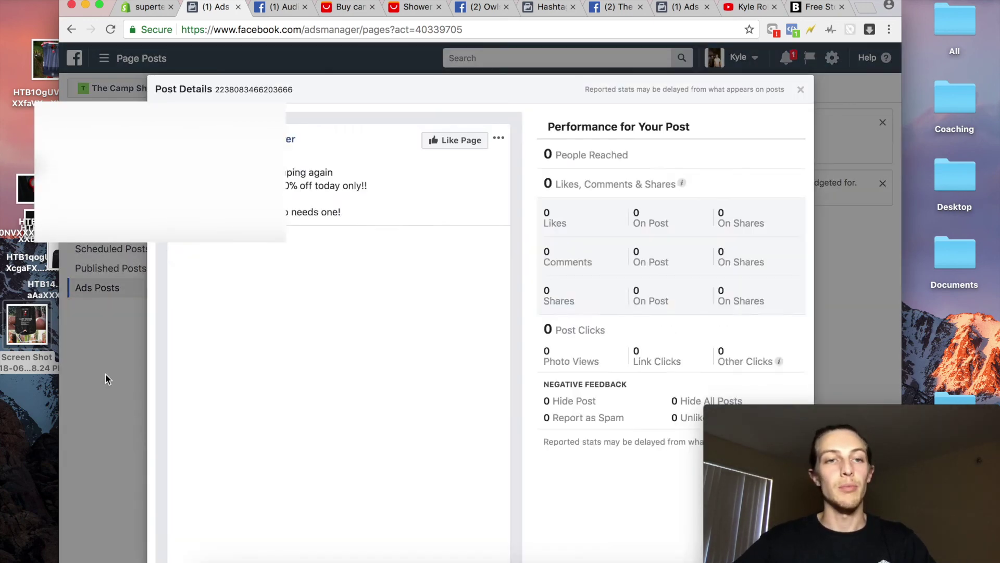
pyautogui.click(105, 373)
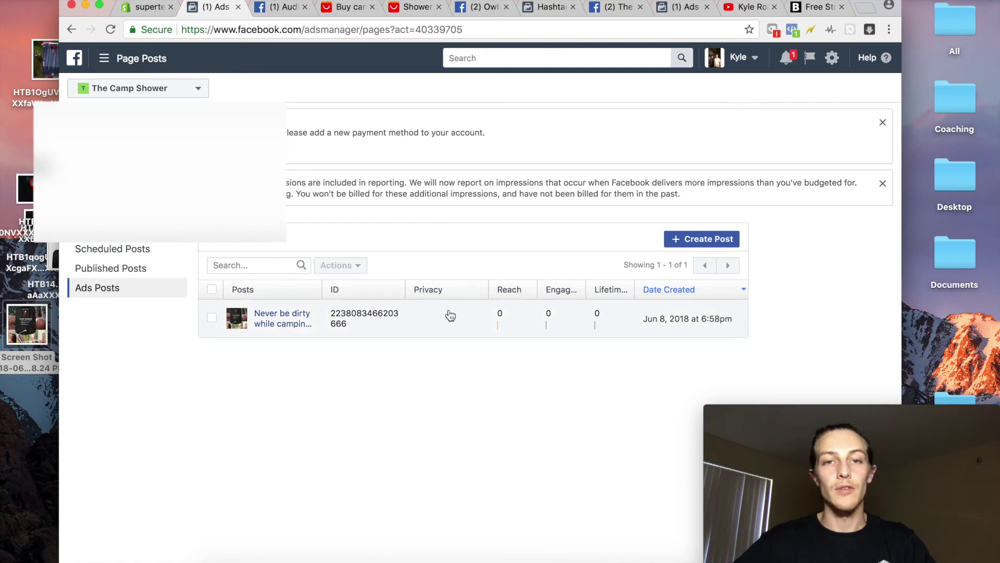
pyautogui.doubleClick(354, 325)
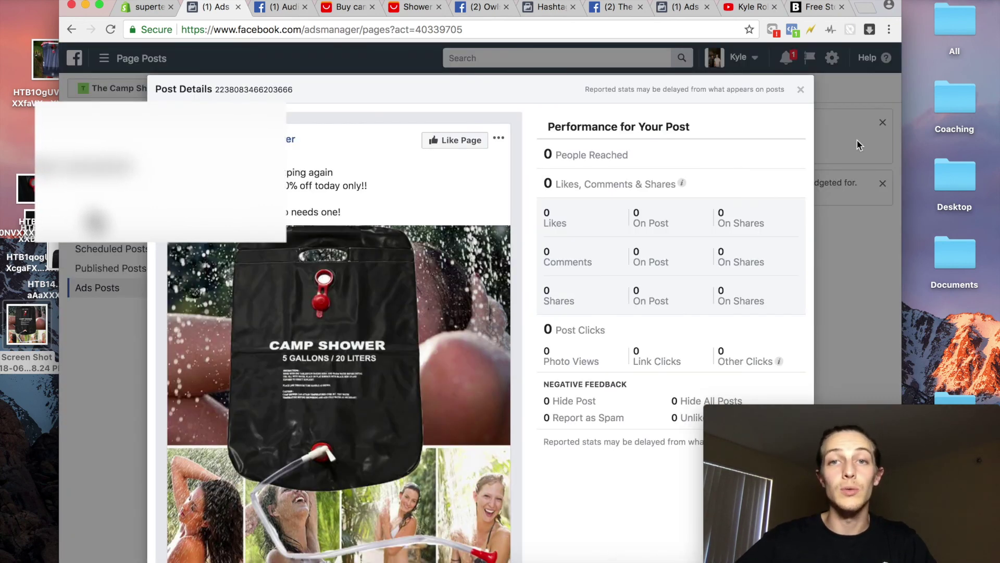
pyautogui.click(846, 264)
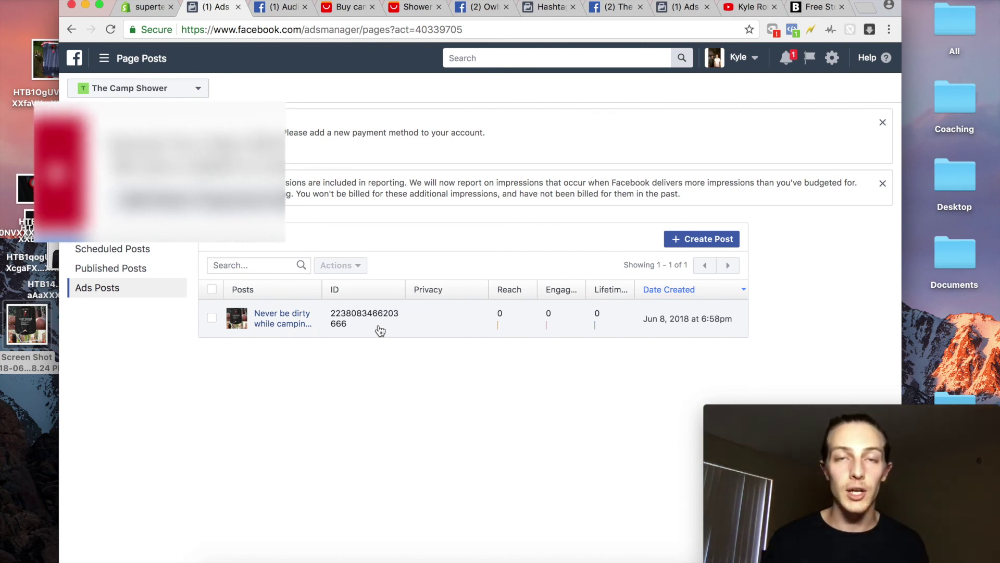
# Switch to the YouTube channel page to view its uploaded Facebook ads tutorials
pyautogui.click(735, 10)
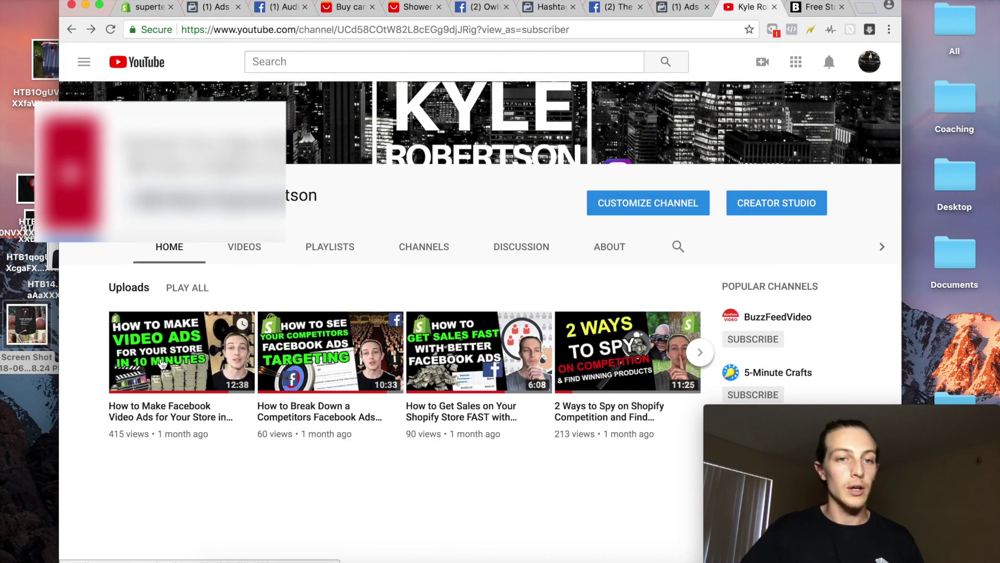